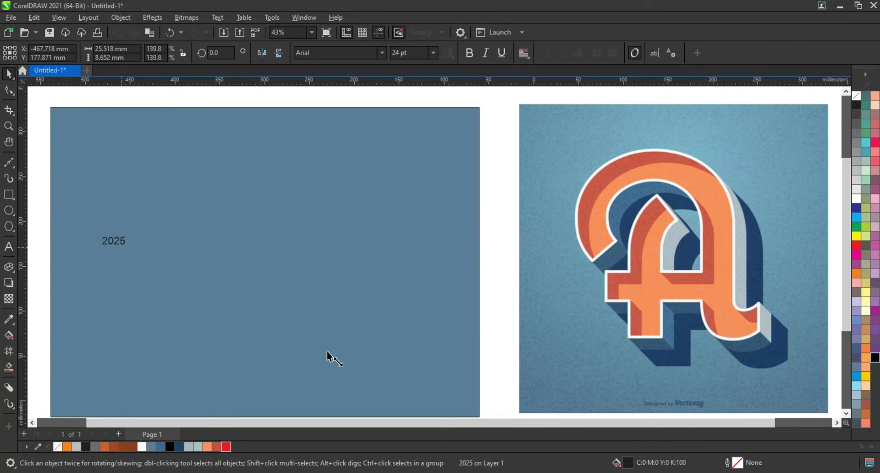
# Step: Scale the 2025 text up to about 399.6 pt and set it in SerpentineDBol
pyautogui.moveTo(131, 258); pyautogui.dragTo(378, 381)
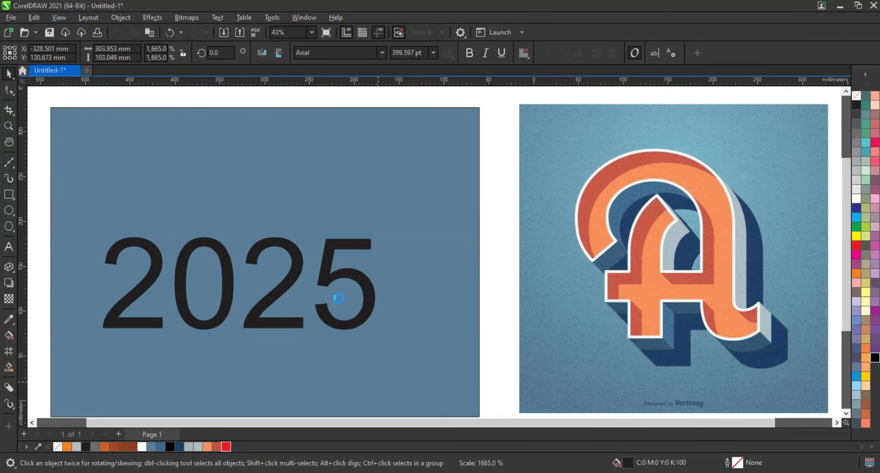
pyautogui.click(383, 53)
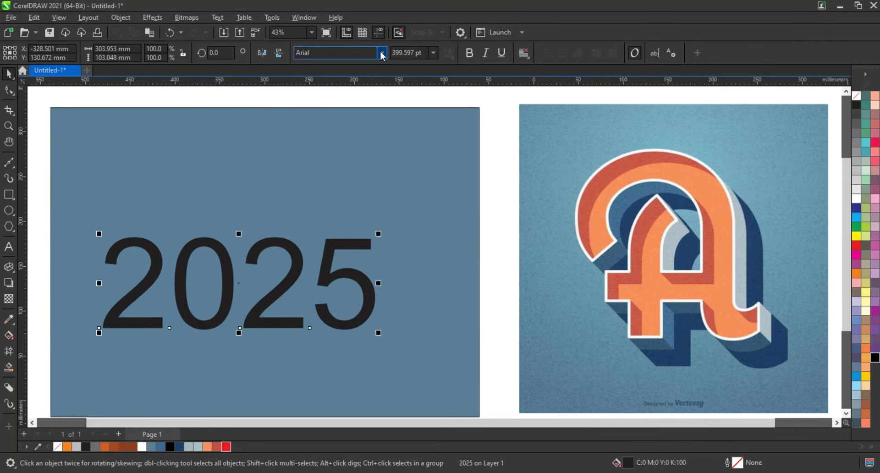
pyautogui.click(383, 53)
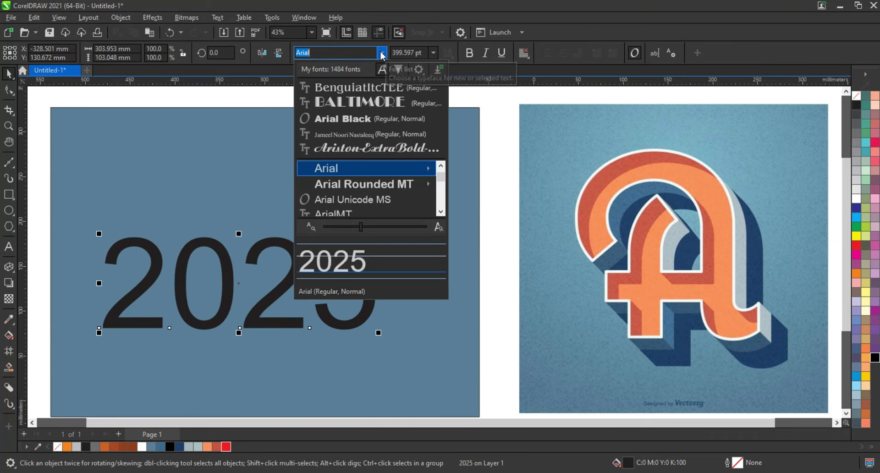
pyautogui.write('SerpentineDBol')
pyautogui.press('Return')
pyautogui.scroll(-1, 329, 210)
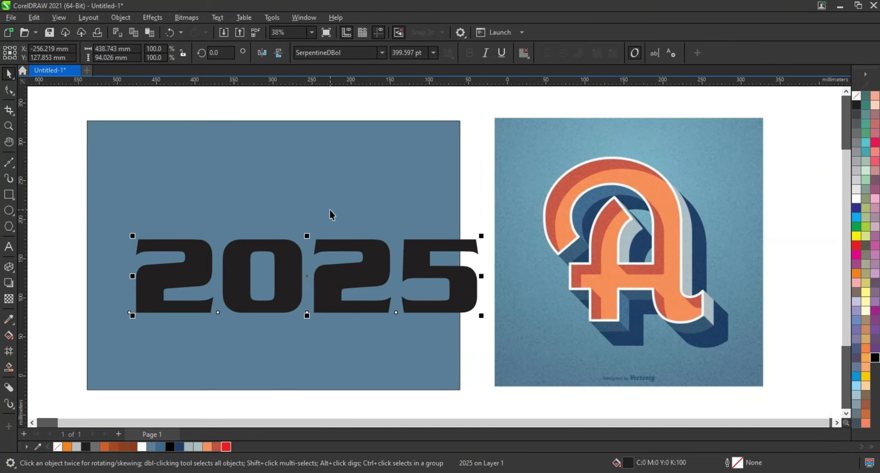
# Step: Break 2025 apart into characters and move the 25 directly under the 20
pyautogui.click(117, 20)
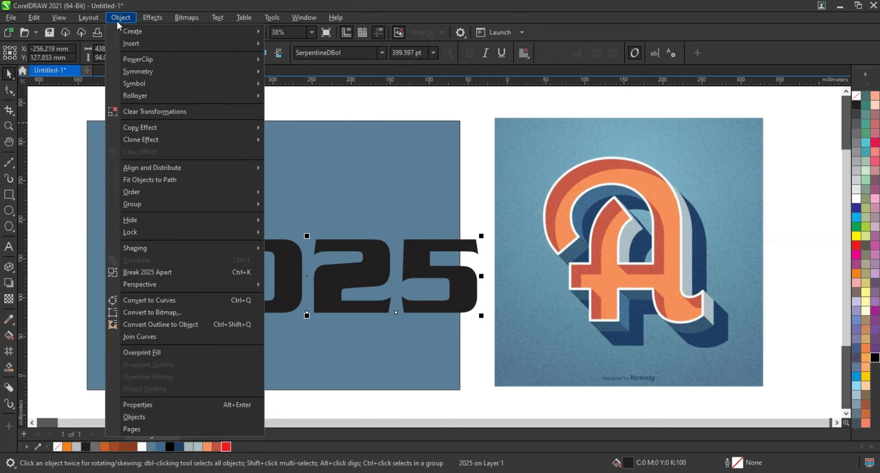
pyautogui.click(163, 274)
pyautogui.moveTo(488, 213); pyautogui.dragTo(303, 335)
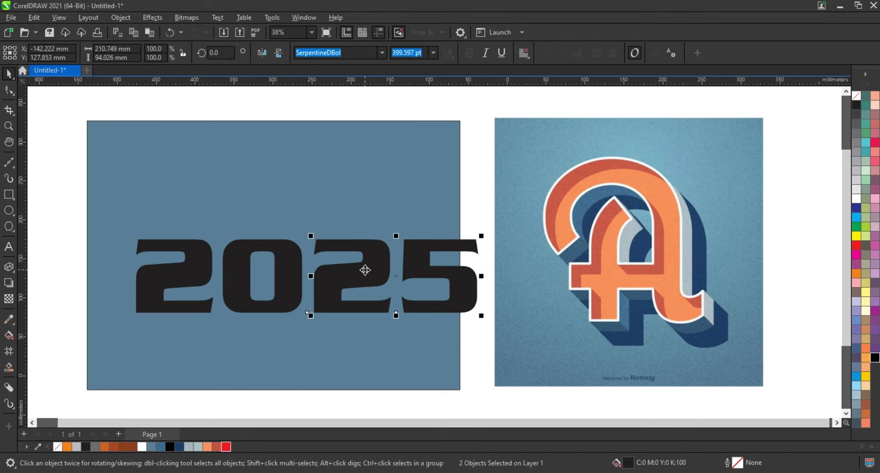
pyautogui.moveTo(360, 269); pyautogui.dragTo(187, 348)
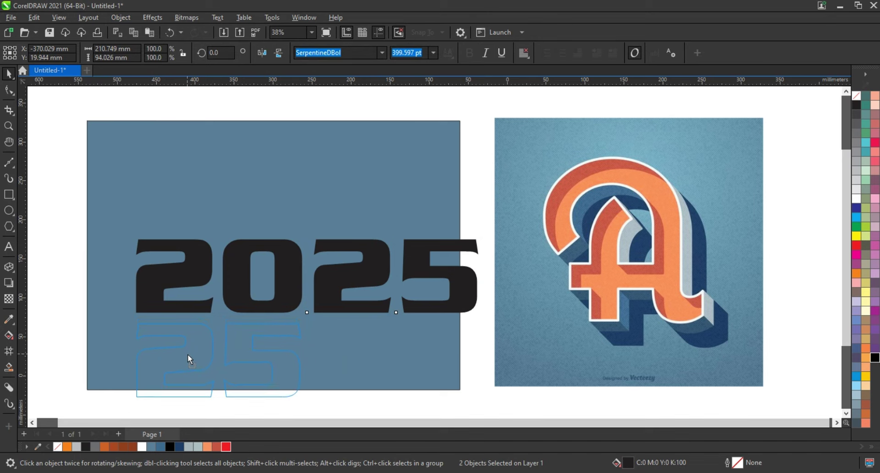
pyautogui.moveTo(187, 347); pyautogui.dragTo(187, 356)
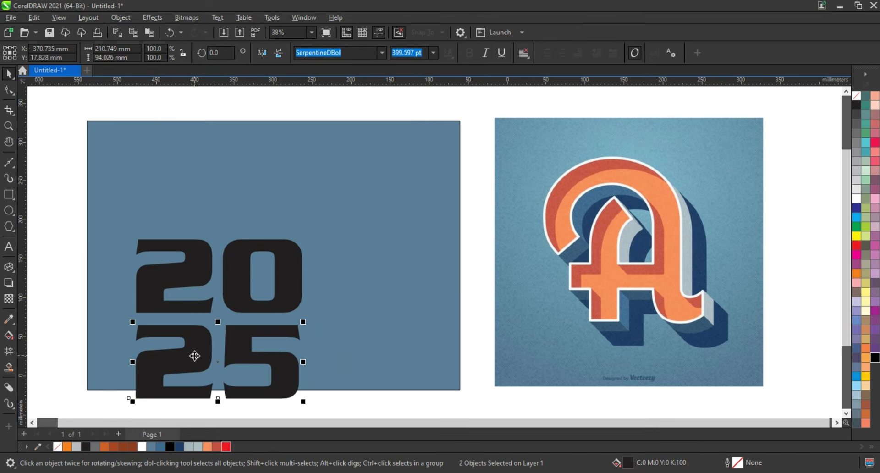
# Step: Centre all four characters on the blue rectangle and convert them to curves
pyautogui.moveTo(64, 205); pyautogui.dragTo(335, 402)
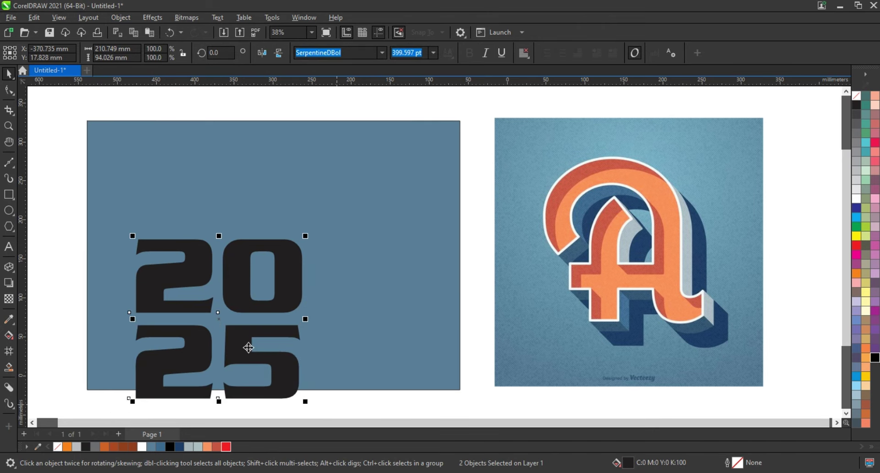
pyautogui.moveTo(248, 348); pyautogui.dragTo(290, 280)
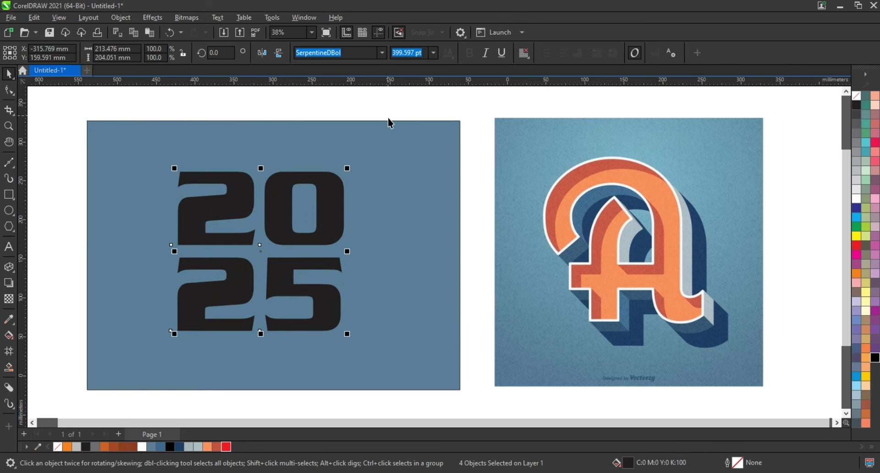
pyautogui.hotkey('ctrl', 'q')
# Step: Weld the four digits into one shape and enlarge it to 129%
pyautogui.click(322, 53)
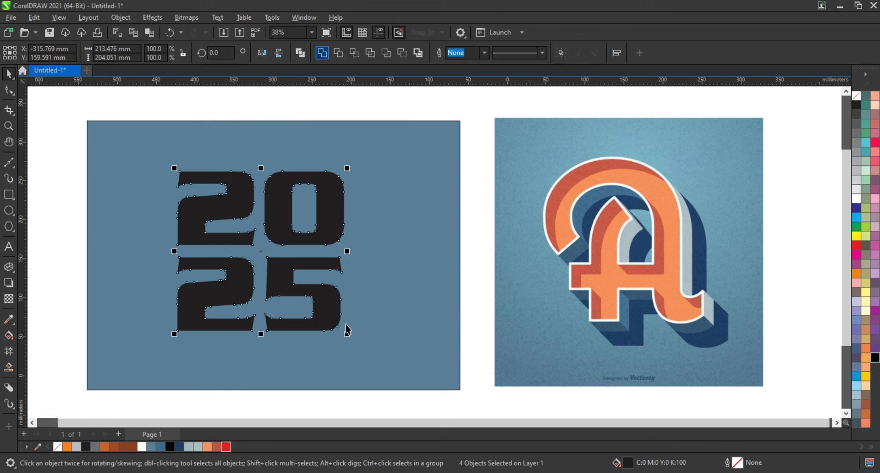
pyautogui.moveTo(347, 334); pyautogui.dragTo(380, 365)
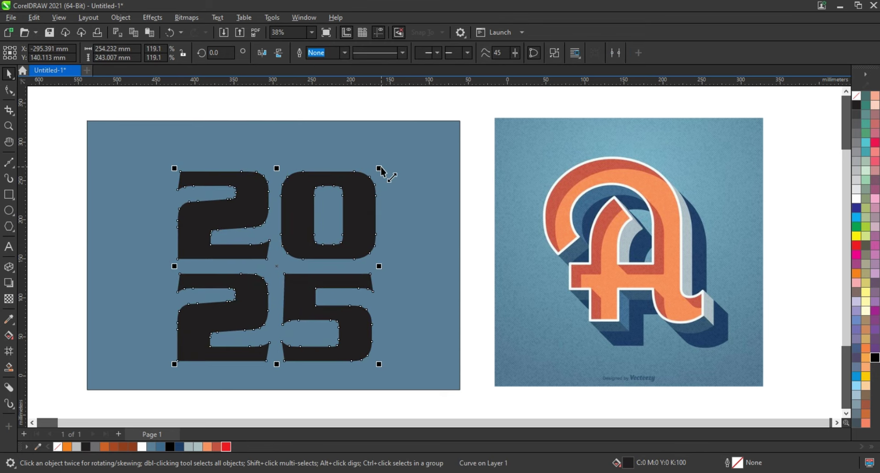
pyautogui.moveTo(379, 168); pyautogui.dragTo(391, 162)
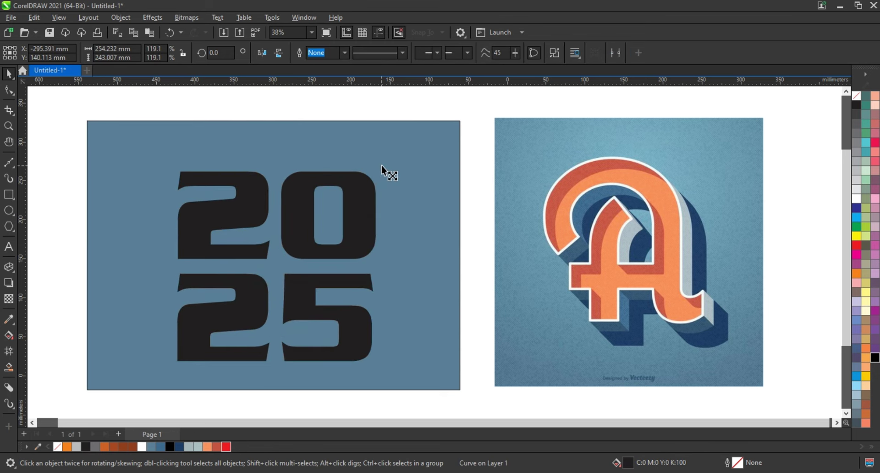
# Step: Centre the 2025 shape horizontally and vertically on the blue background rectangle
pyautogui.keyDown('shift'); pyautogui.click(422, 180); pyautogui.keyUp('shift')
pyautogui.press('c')
pyautogui.press('e')
pyautogui.scroll(1, 423, 181)
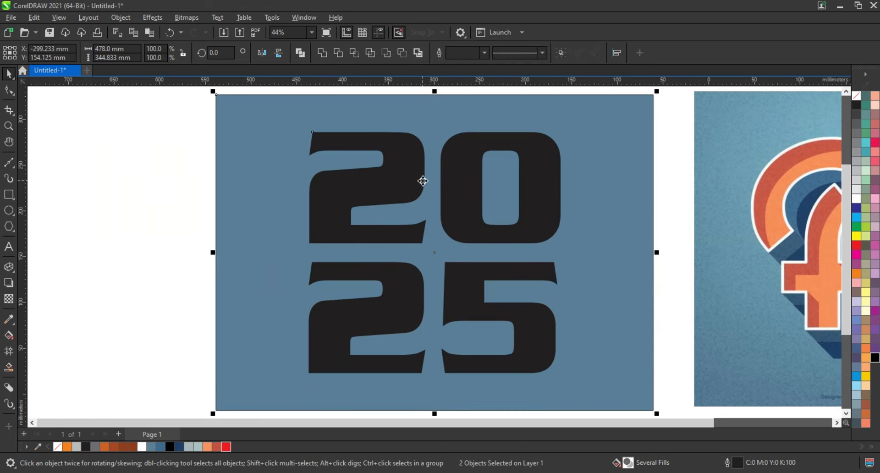
pyautogui.click(459, 216)
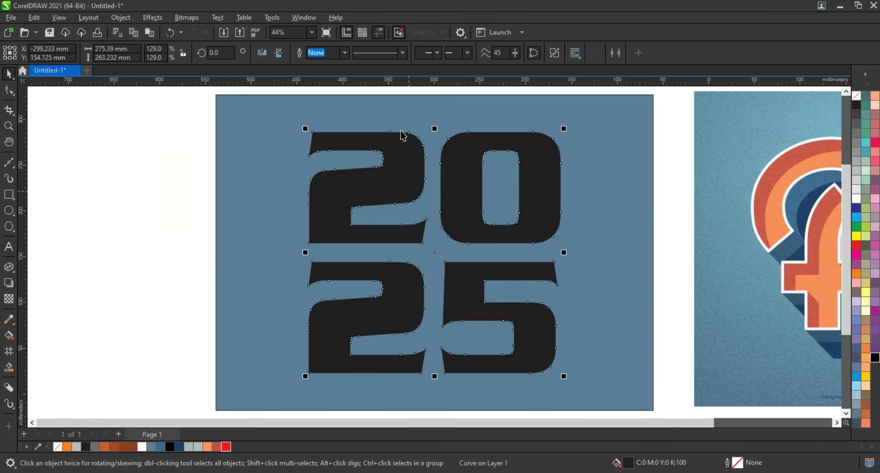
# Step: Give the 2025 shape a white outline, first at 12.0 pt, then reduced to 10 pt
pyautogui.click(345, 54)
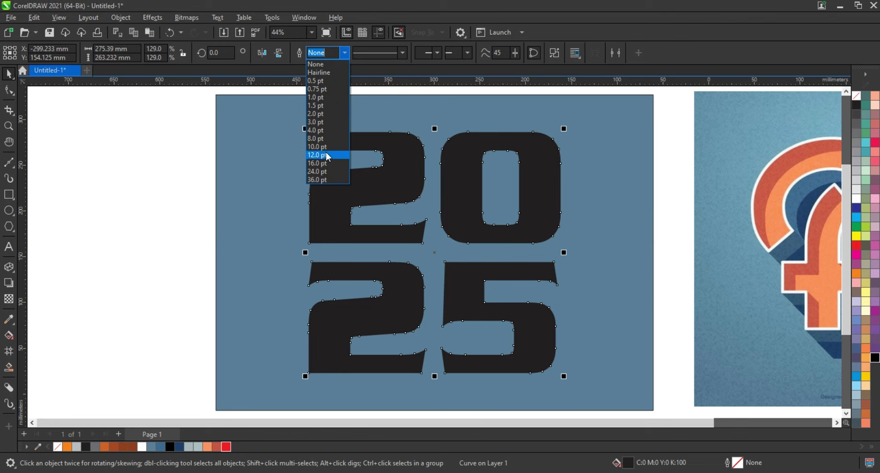
pyautogui.click(327, 155)
pyautogui.rightClick(857, 200)
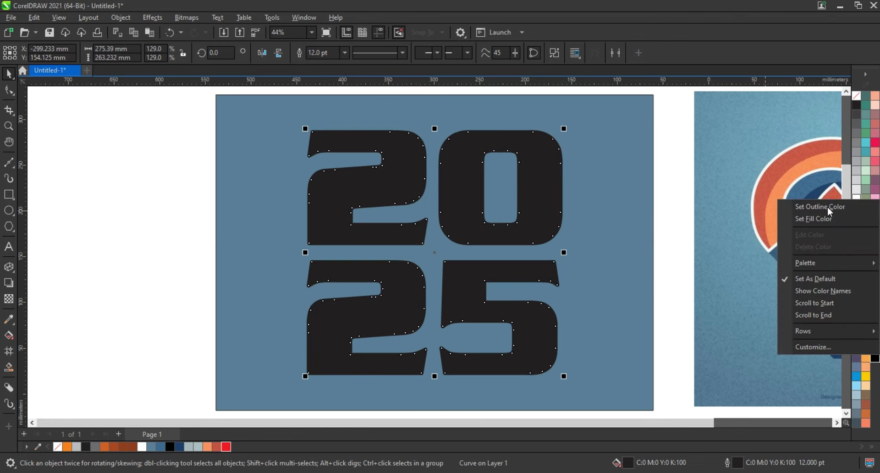
pyautogui.click(826, 207)
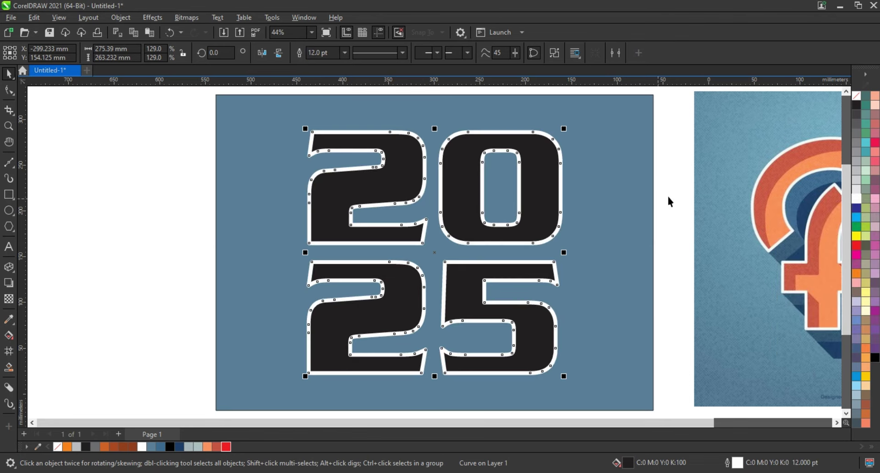
pyautogui.tripleClick(312, 54)
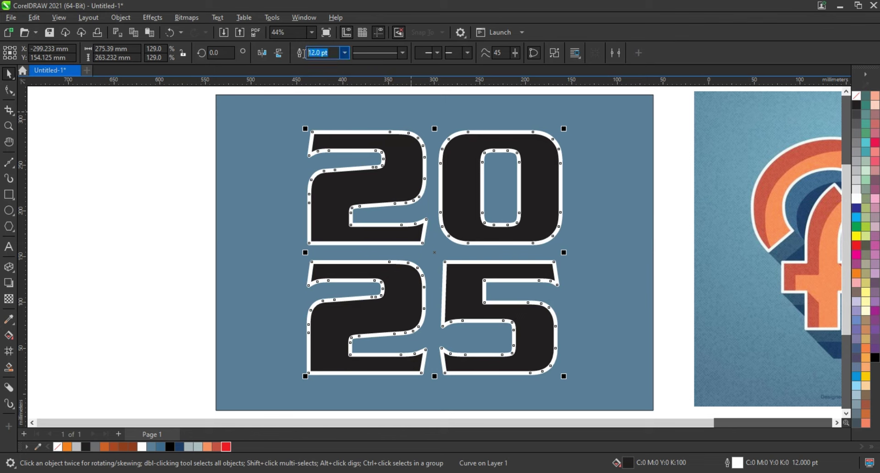
pyautogui.write('10')
pyautogui.press('Return')
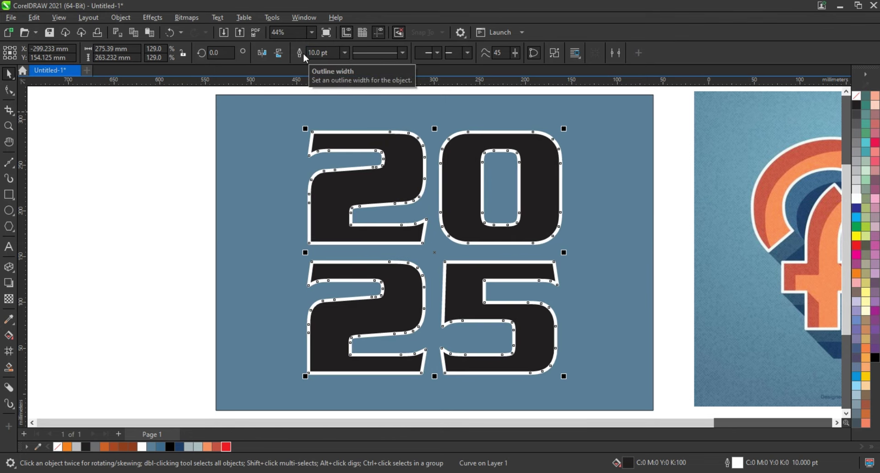
pyautogui.click(679, 136)
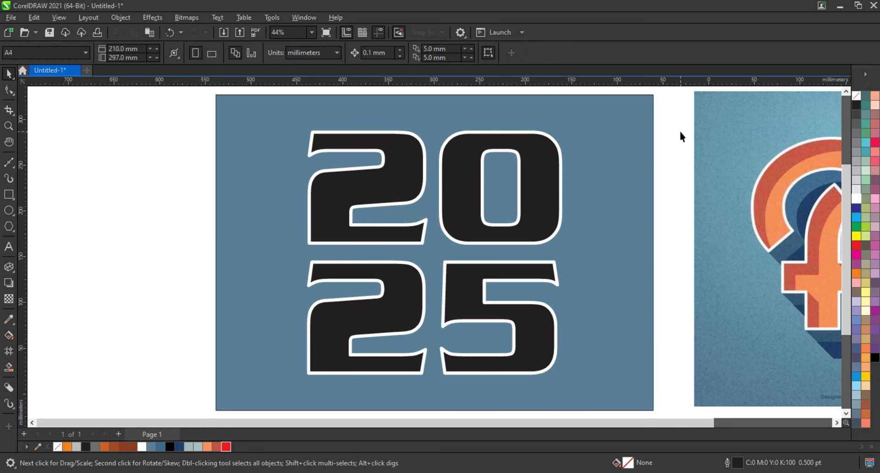
pyautogui.click(553, 143)
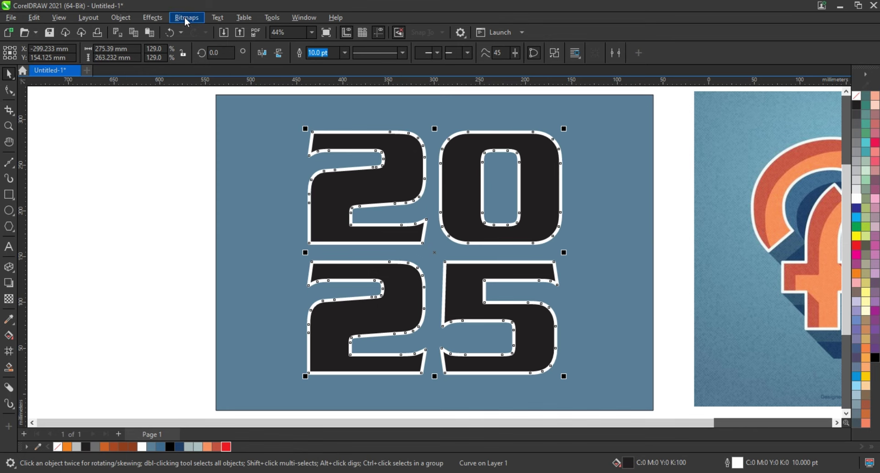
# Step: Convert the white outline of 2025 into its own separate shape
pyautogui.click(123, 17)
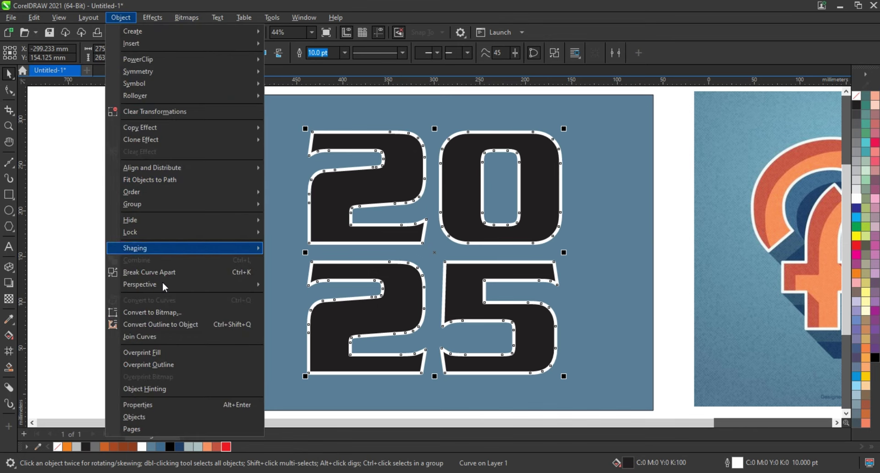
pyautogui.click(163, 321)
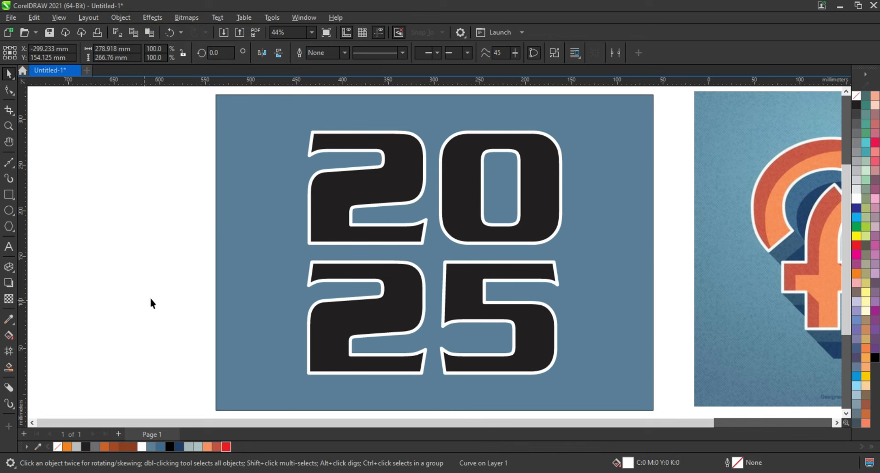
pyautogui.click(149, 296)
pyautogui.moveTo(419, 243); pyautogui.dragTo(336, 259)
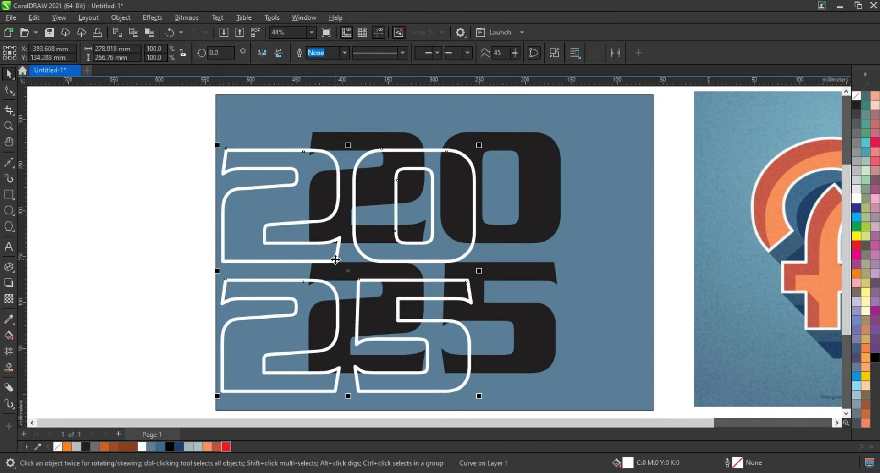
pyautogui.hotkey('ctrl', 'z')
# Step: Fill the 2025 letters white and give them a grey outline
pyautogui.click(461, 198)
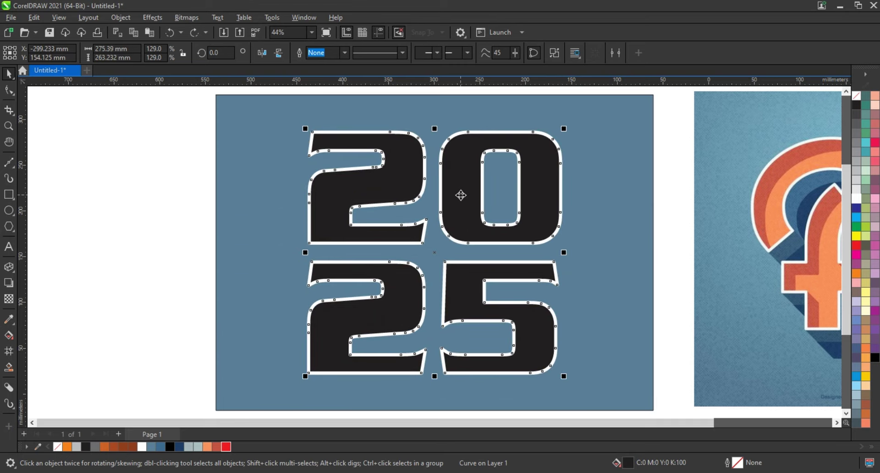
pyautogui.click(856, 199)
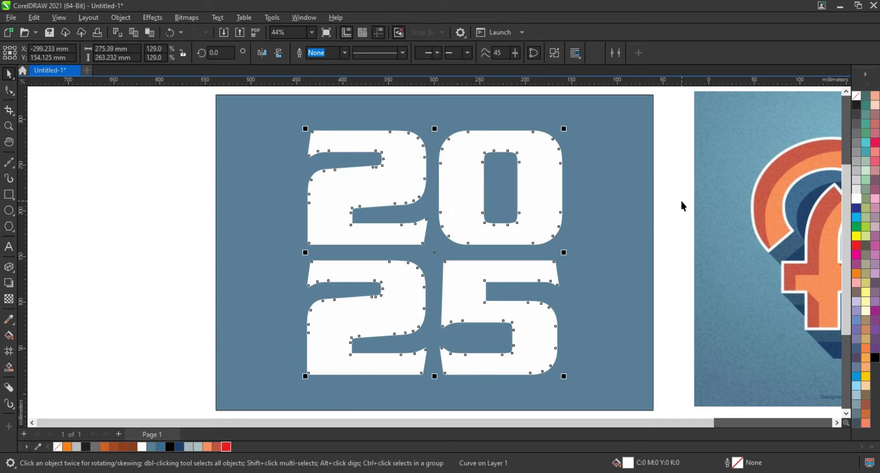
pyautogui.click(680, 204)
pyautogui.click(547, 137)
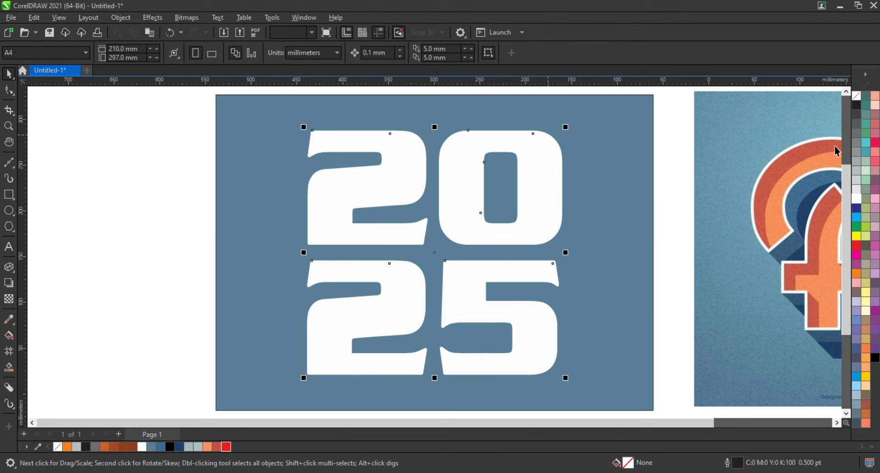
pyautogui.rightClick(856, 181)
pyautogui.rightClick(856, 123)
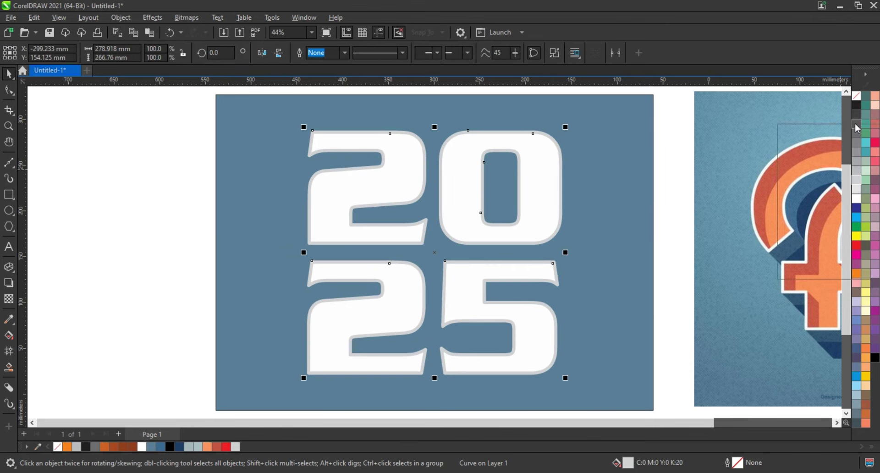
pyautogui.click(843, 133)
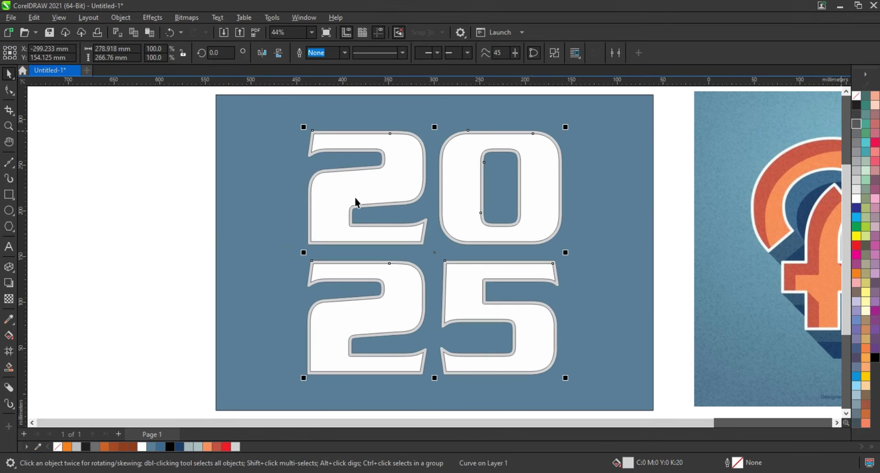
pyautogui.click(175, 196)
# Step: Zoom in on the 2025 lettering and select it again
pyautogui.click(11, 124)
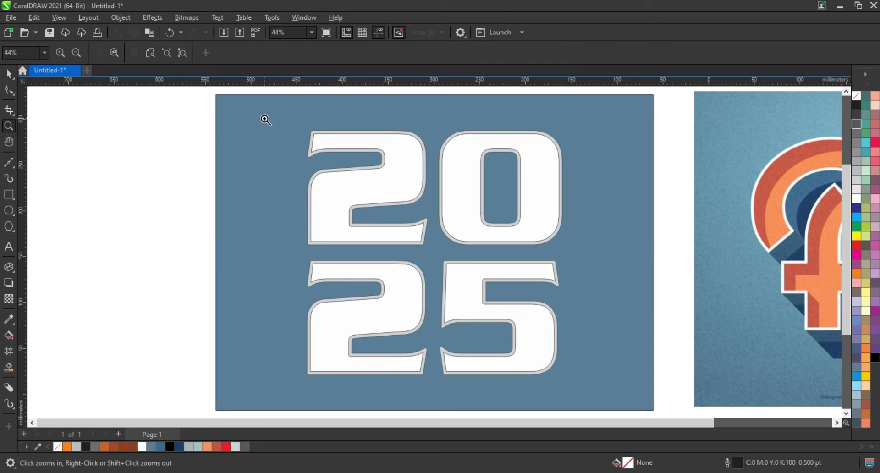
pyautogui.moveTo(265, 118); pyautogui.dragTo(631, 394)
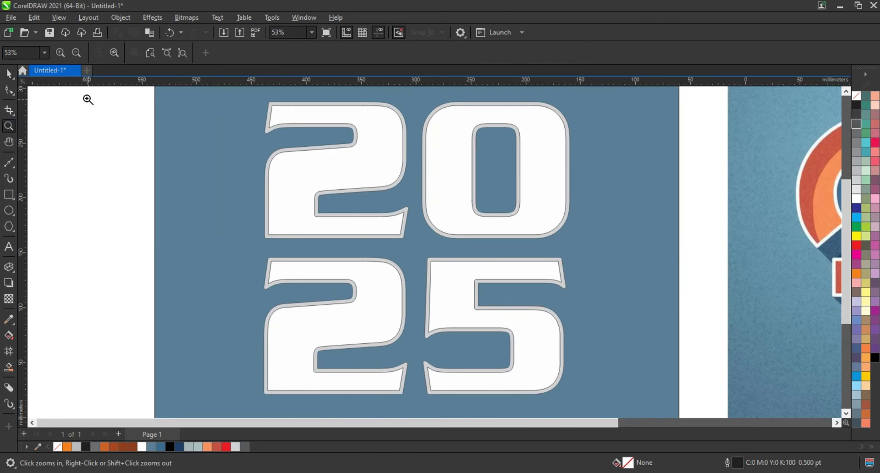
pyautogui.click(9, 73)
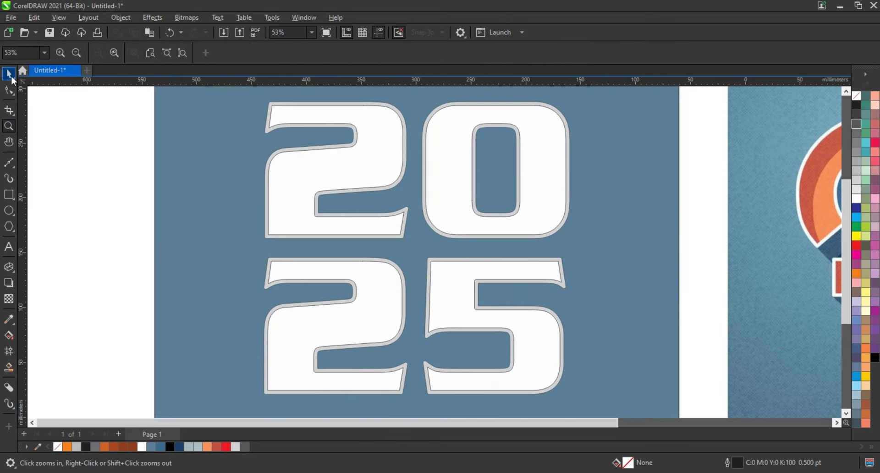
pyautogui.click(296, 107)
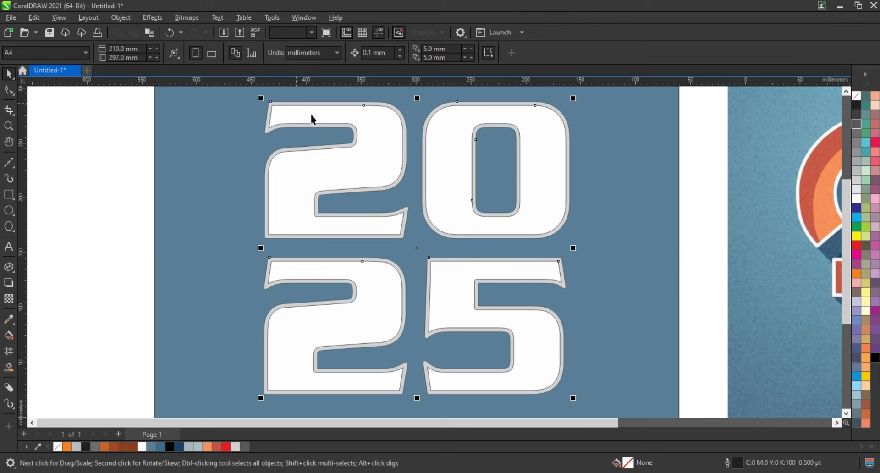
# Step: Extrude the 2025 letters with a different extrusion type, made shallow and angled lower right
pyautogui.click(15, 272)
pyautogui.click(39, 313)
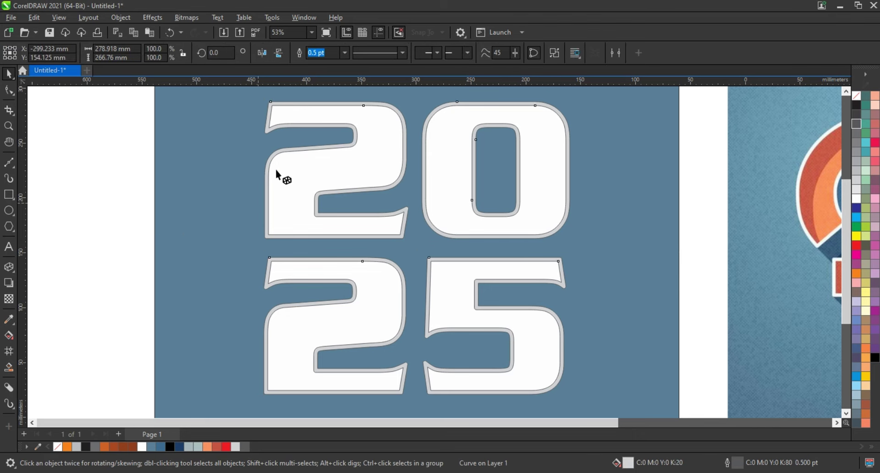
pyautogui.moveTo(281, 159)
pyautogui.mouseDown()
pyautogui.moveTo(479, 305)
pyautogui.moveTo(471, 300)
pyautogui.mouseUp()
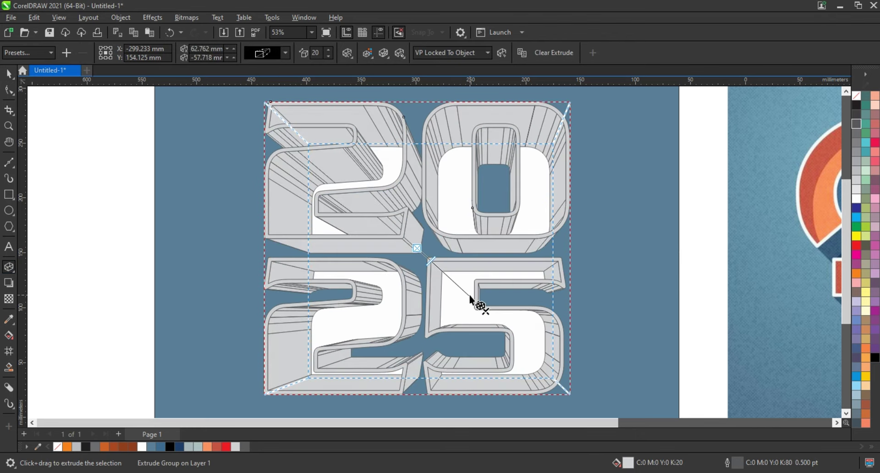
pyautogui.click(286, 53)
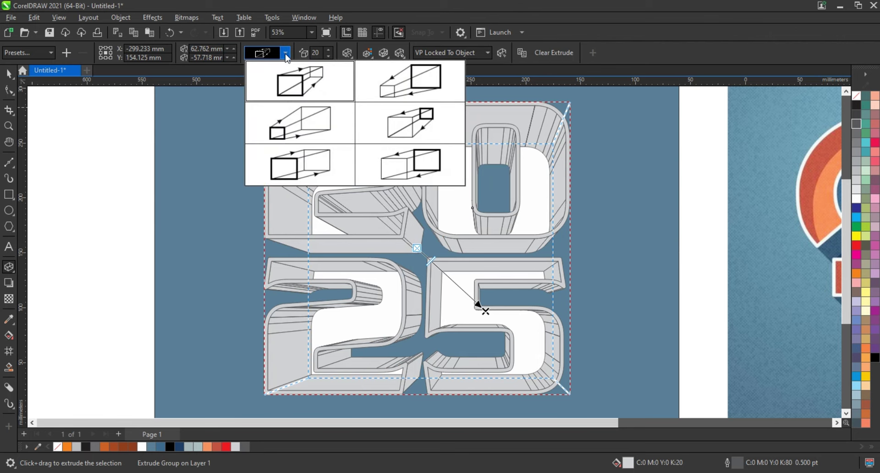
pyautogui.click(297, 161)
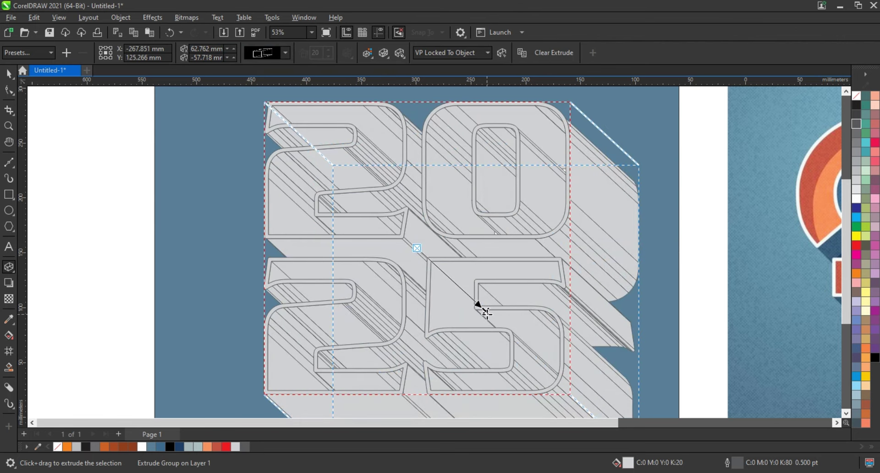
pyautogui.moveTo(486, 311); pyautogui.dragTo(418, 253)
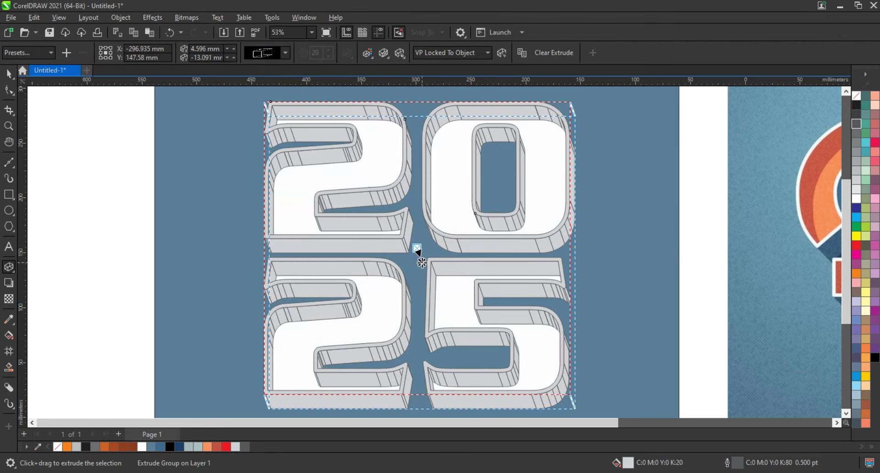
pyautogui.moveTo(422, 262); pyautogui.dragTo(423, 257)
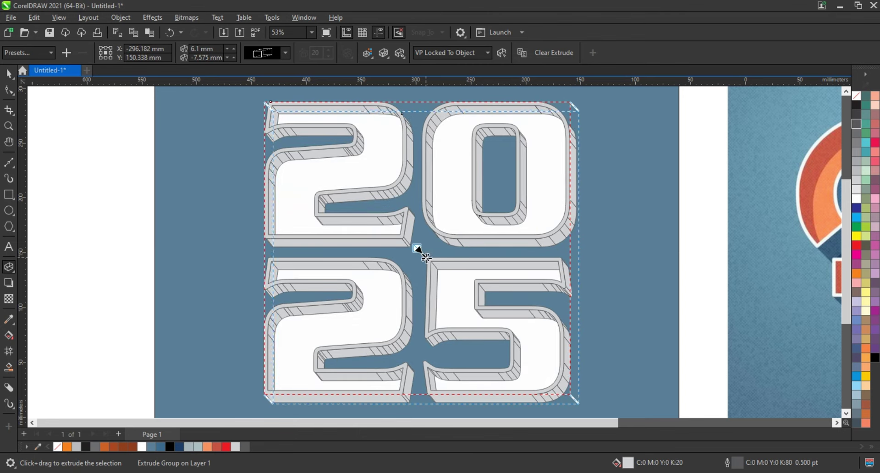
pyautogui.moveTo(423, 256); pyautogui.dragTo(430, 263)
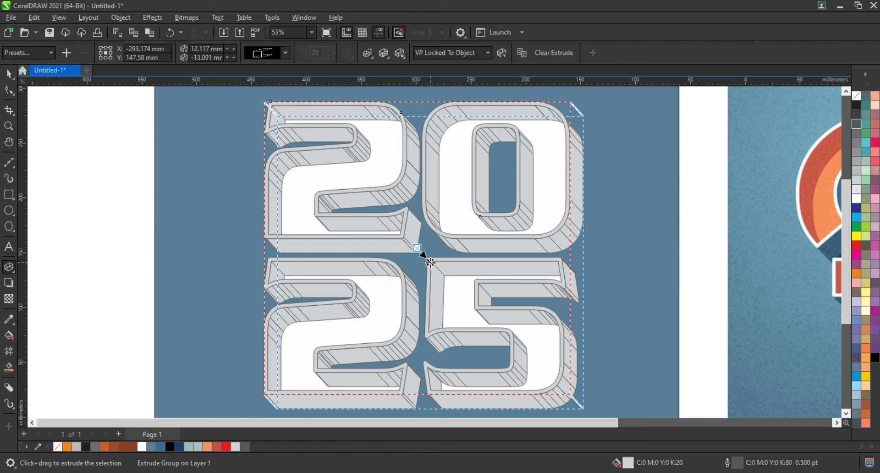
pyautogui.press('space')
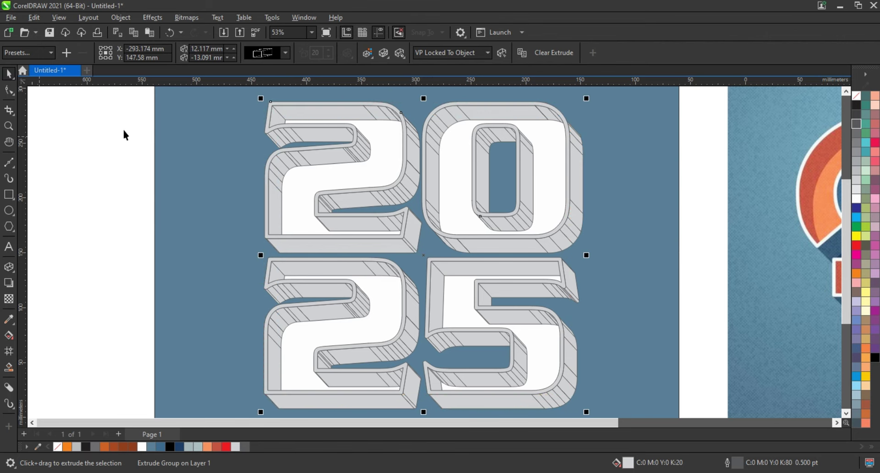
# Step: Separate the extrusion from the letters and ungroup the 2025 objects
pyautogui.click(121, 18)
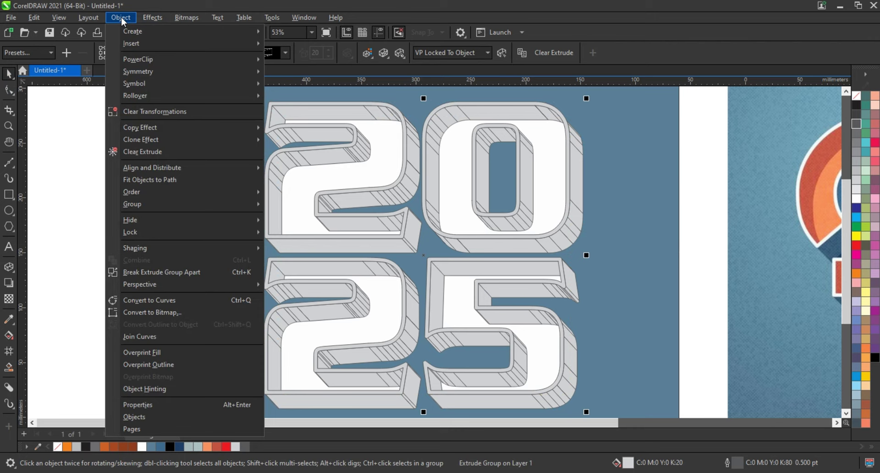
pyautogui.click(137, 270)
pyautogui.click(101, 257)
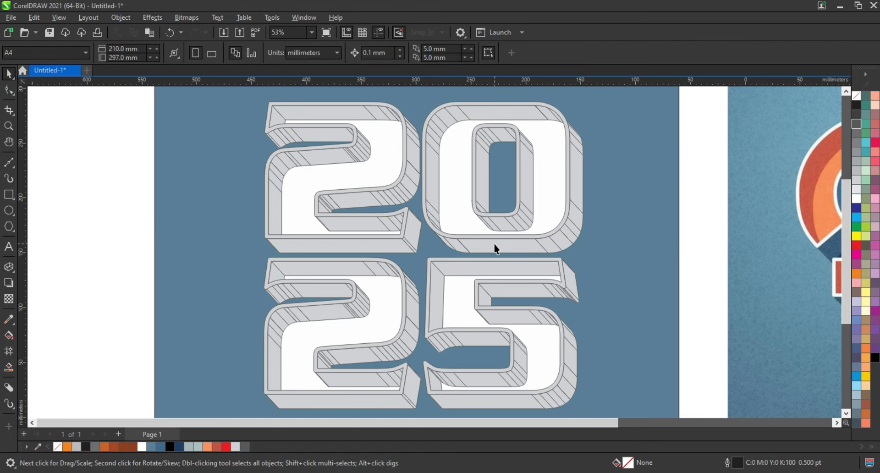
pyautogui.scroll(-1, 495, 245)
pyautogui.click(507, 247)
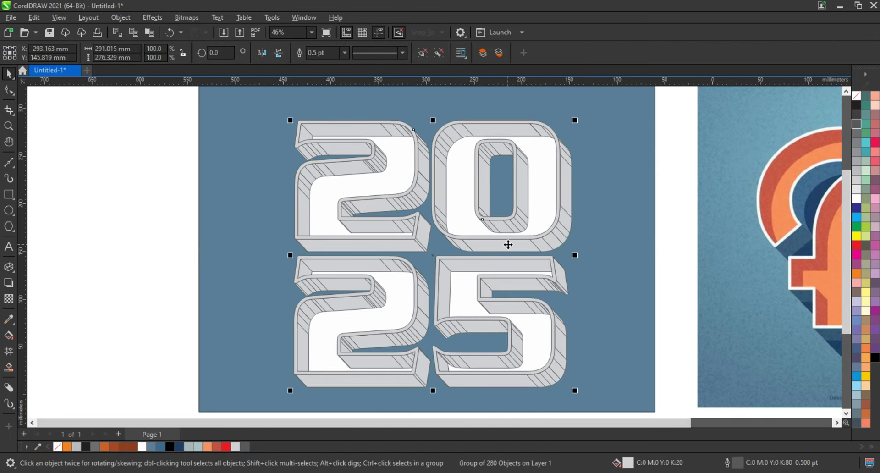
pyautogui.click(425, 52)
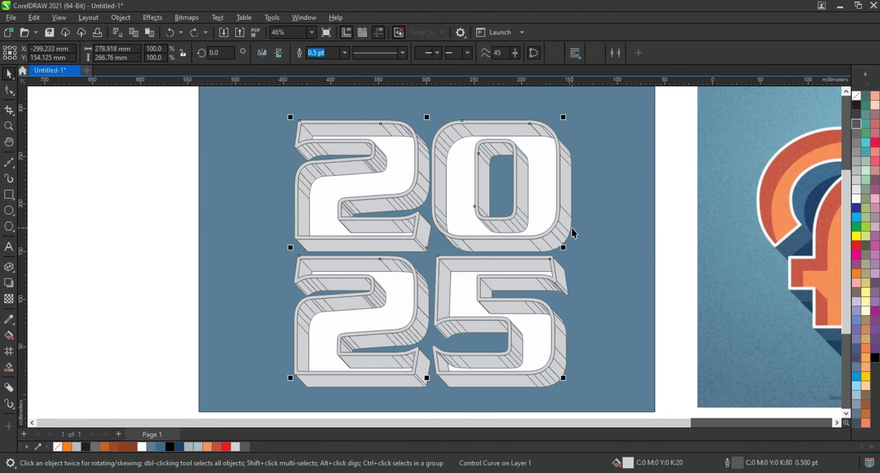
# Step: Move the extruded 2025 onto the blank canvas left of the blue panel
pyautogui.moveTo(563, 230); pyautogui.dragTo(582, 231)
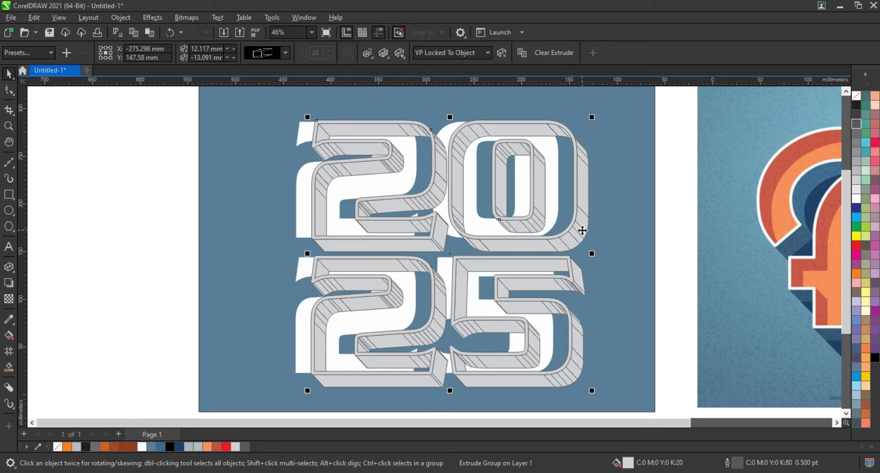
pyautogui.hotkey('ctrl', 'z')
pyautogui.scroll(-2, 581, 233)
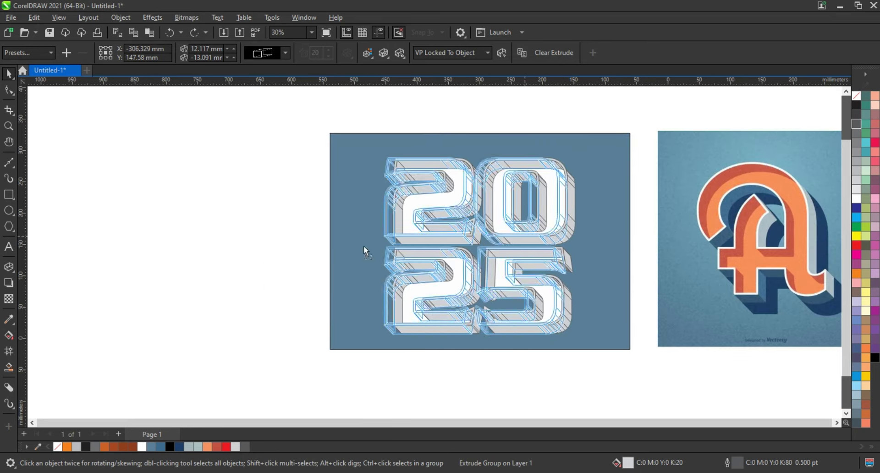
pyautogui.moveTo(364, 251); pyautogui.dragTo(232, 253)
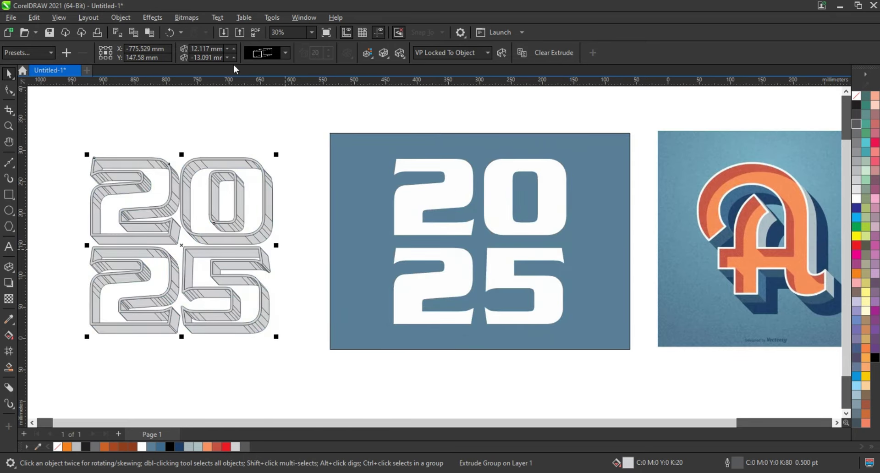
# Step: Break the extruded lettering into plain shapes and group them all together
pyautogui.click(121, 18)
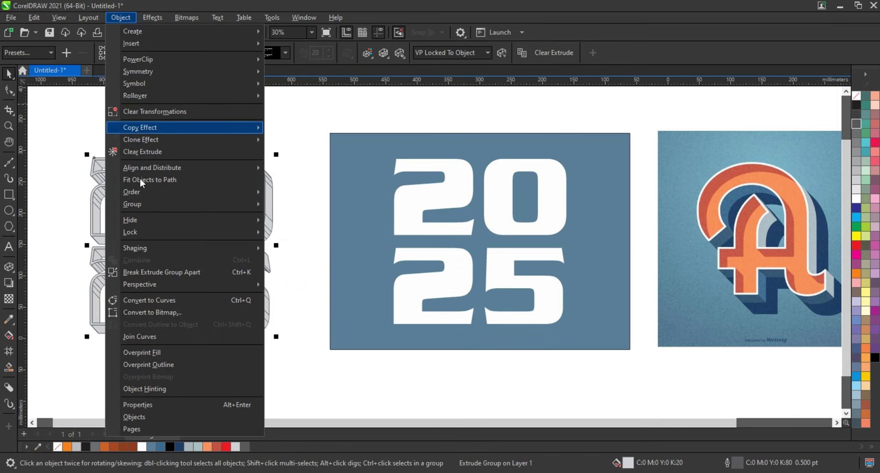
pyautogui.click(165, 270)
pyautogui.click(298, 225)
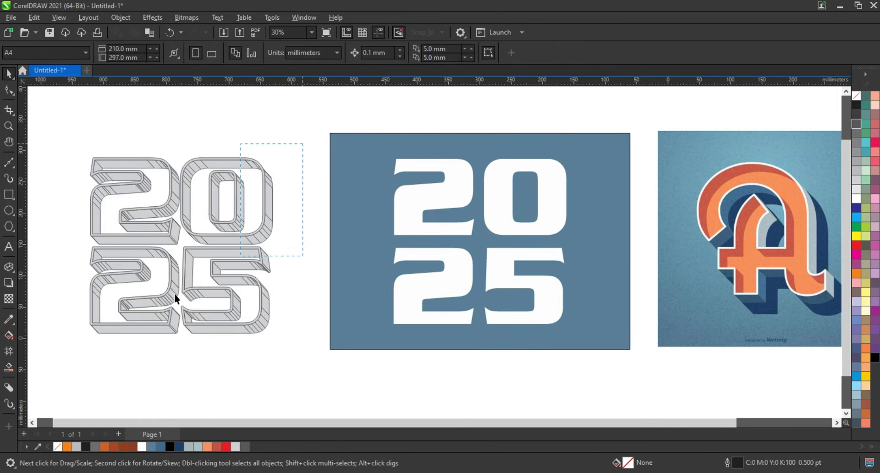
pyautogui.moveTo(67, 340); pyautogui.dragTo(68, 341)
pyautogui.hotkey('shift', 'F2')
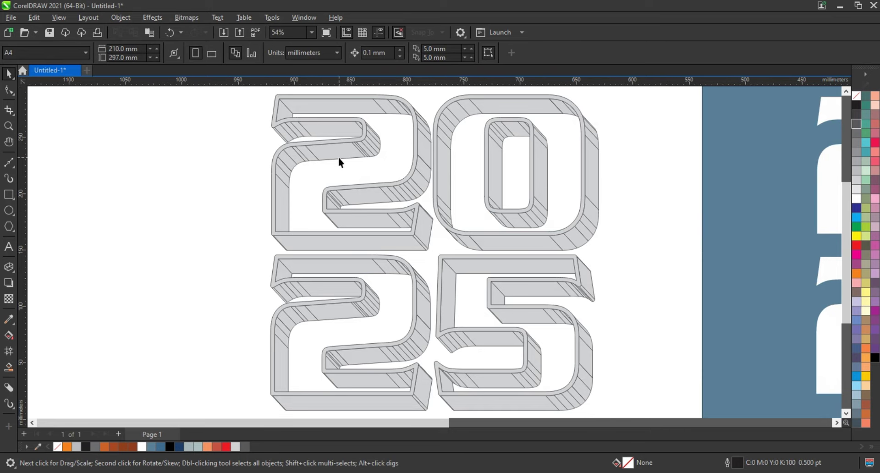
pyautogui.hotkey('ctrl', 'g')
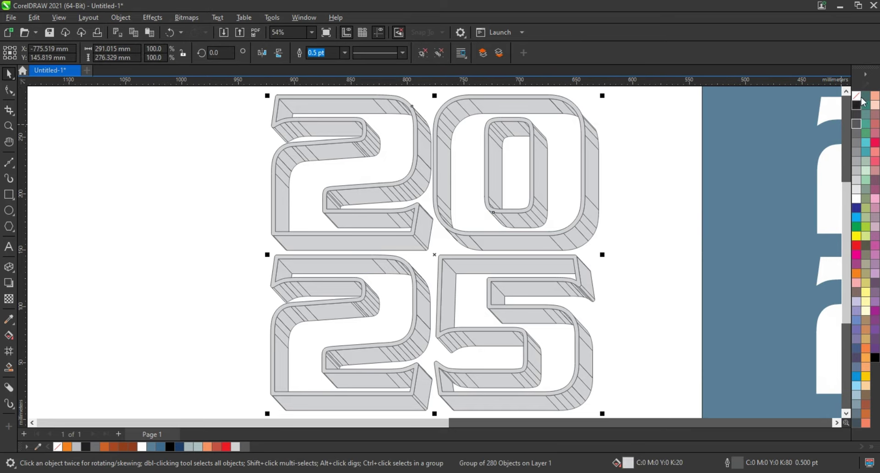
# Step: Remove the fill from the grouped shapes so only outlines remain
pyautogui.click(857, 96)
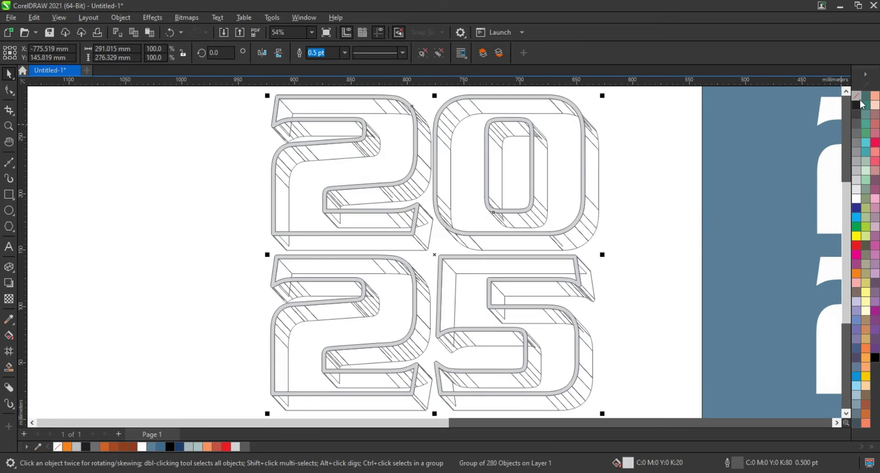
pyautogui.click(190, 206)
pyautogui.click(9, 126)
# Step: Use Virtual Segment Delete to clear the hatch lines from the upper 2's top, bend and crossbar
pyautogui.moveTo(251, 97); pyautogui.dragTo(639, 201)
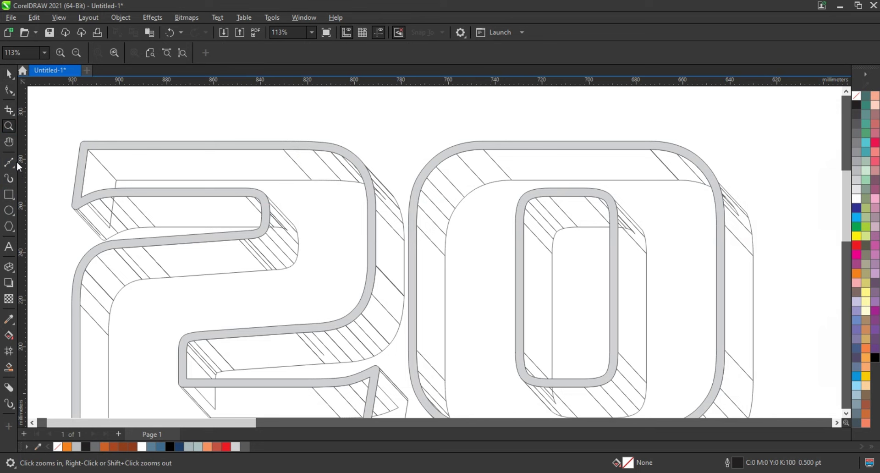
pyautogui.click(14, 114)
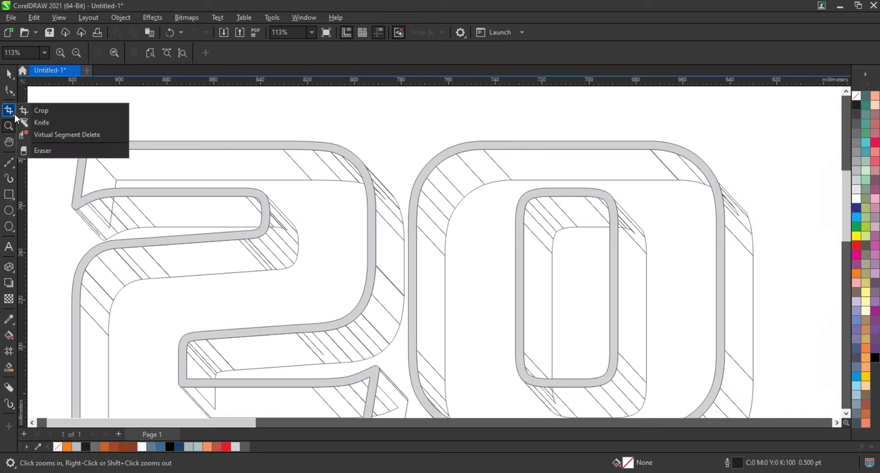
pyautogui.click(33, 134)
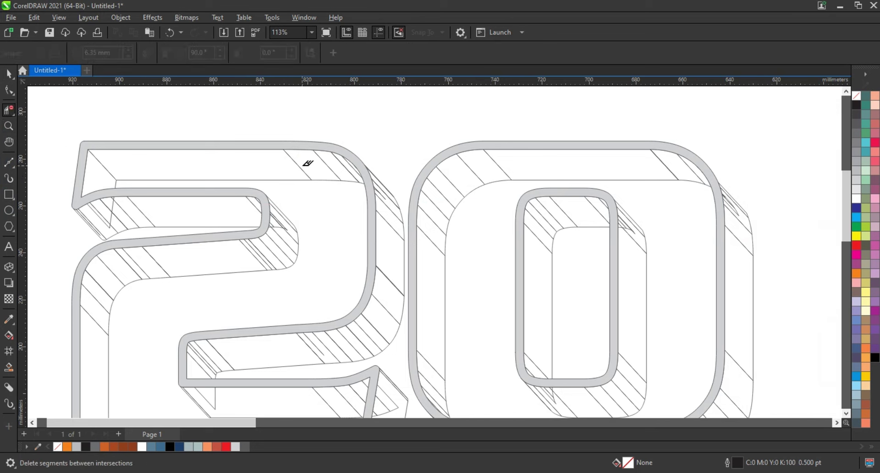
pyautogui.click(309, 161)
pyautogui.click(334, 162)
pyautogui.click(352, 162)
pyautogui.click(293, 226)
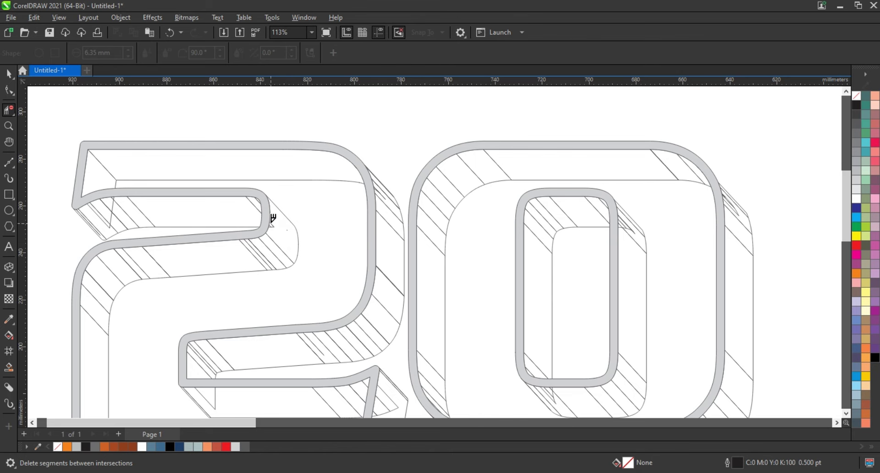
pyautogui.click(273, 246)
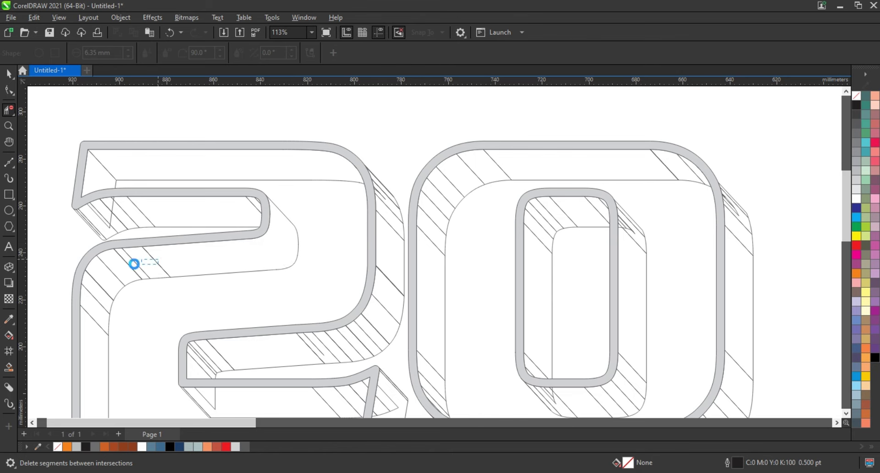
pyautogui.click(124, 262)
pyautogui.click(108, 273)
pyautogui.click(97, 287)
pyautogui.click(94, 305)
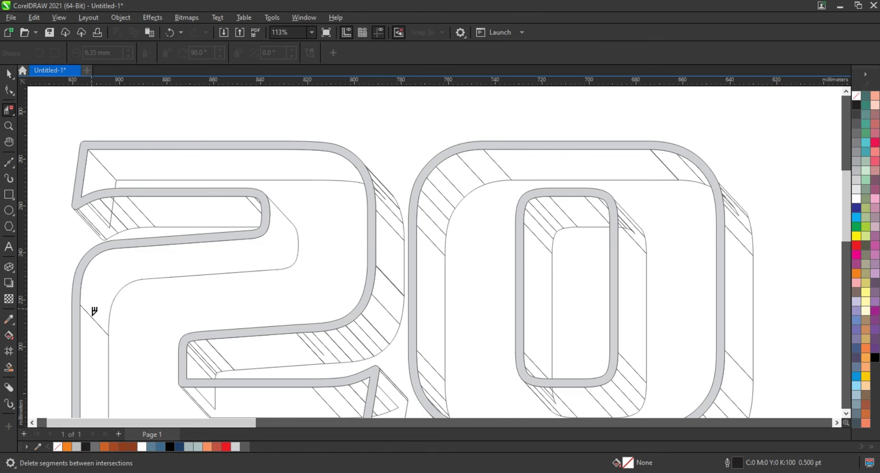
# Step: Clear the hatch lines inside the 0's left and lower-right sides and inner corner
pyautogui.scroll(-2, 108, 226)
pyautogui.scroll(-1, 116, 229)
pyautogui.scroll(-1, 117, 230)
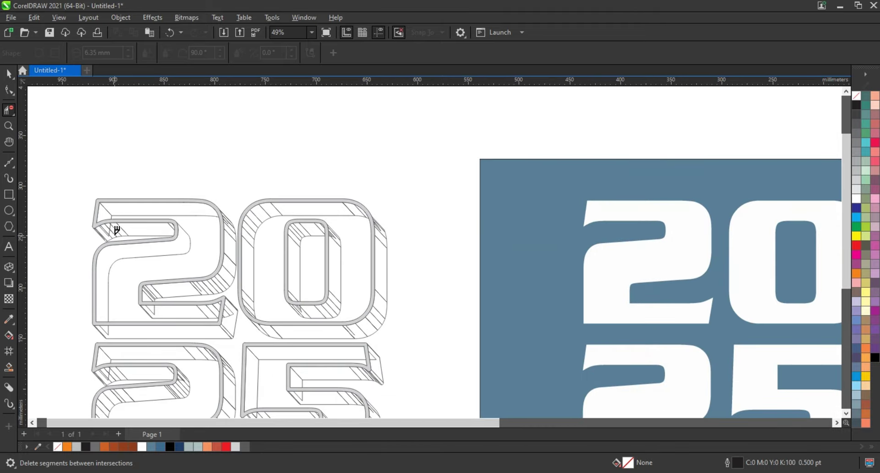
pyautogui.scroll(-1, 117, 230)
pyautogui.press('z')
pyautogui.moveTo(87, 192); pyautogui.dragTo(440, 335)
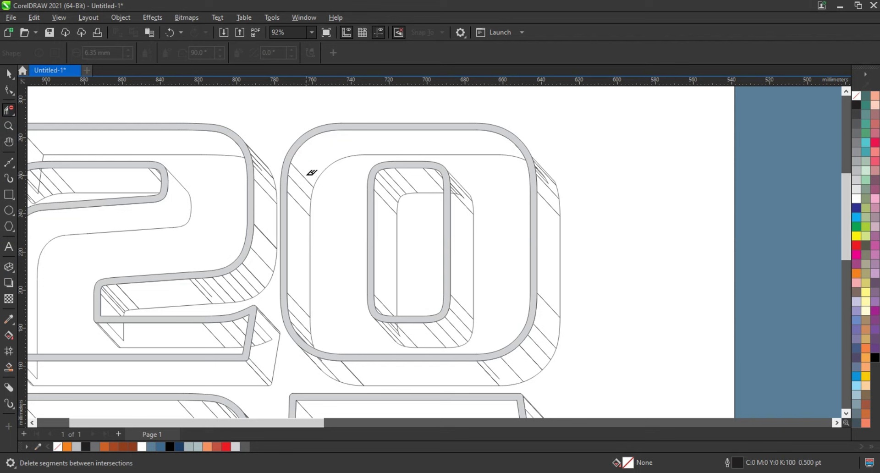
pyautogui.moveTo(310, 174); pyautogui.dragTo(308, 335)
pyautogui.moveTo(488, 301)
pyautogui.mouseDown()
pyautogui.moveTo(446, 330)
pyautogui.moveTo(397, 324)
pyautogui.moveTo(402, 318)
pyautogui.mouseUp()
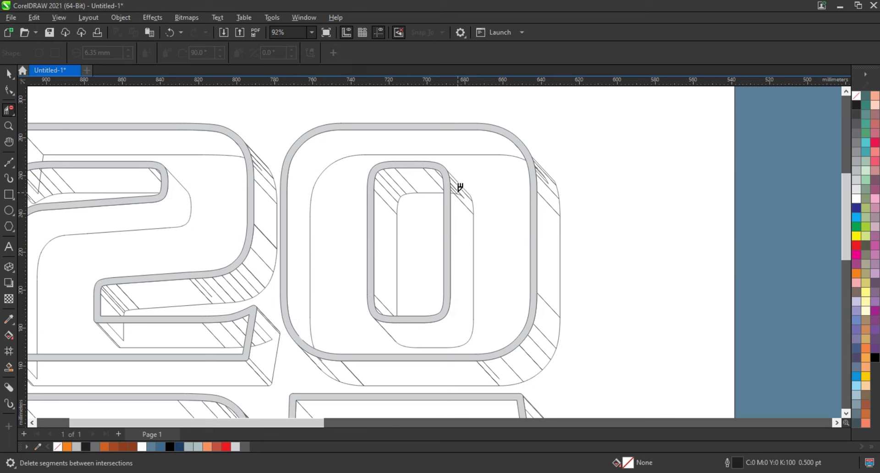
pyautogui.moveTo(458, 202); pyautogui.dragTo(464, 186)
# Step: Clear the hatch lines across the lower 2's face and at the 5's top-right corner
pyautogui.scroll(-4, 407, 182)
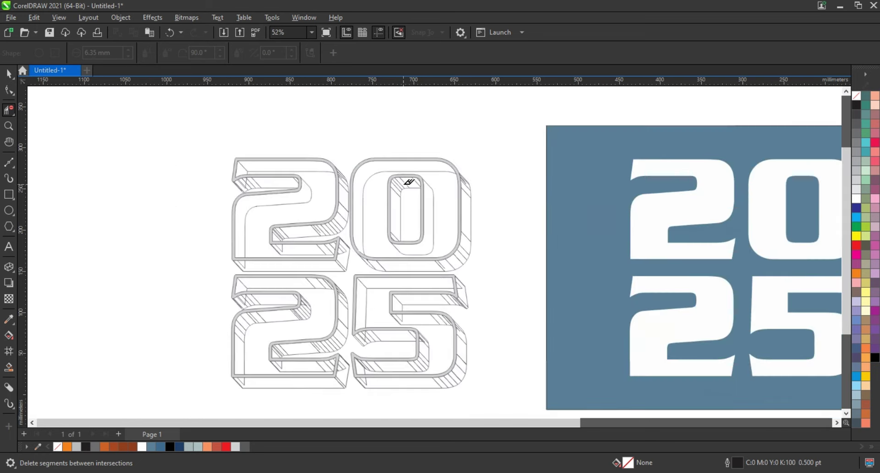
pyautogui.scroll(-1, 407, 183)
pyautogui.press('z')
pyautogui.click(360, 266)
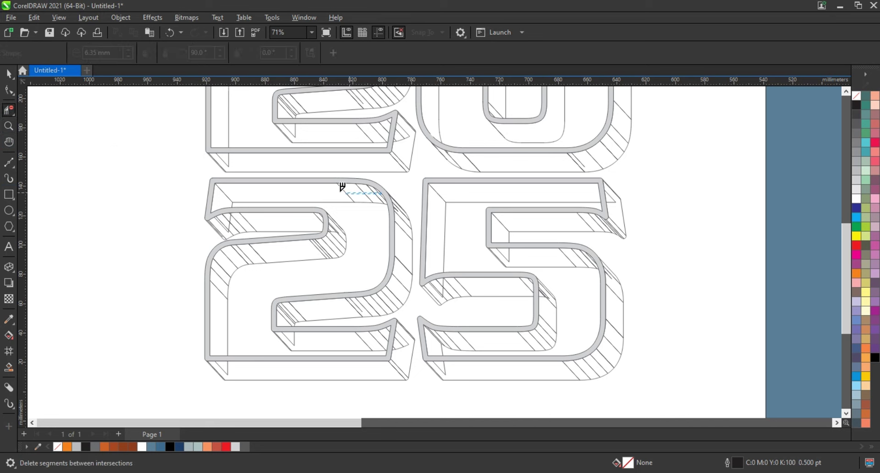
pyautogui.click(338, 219)
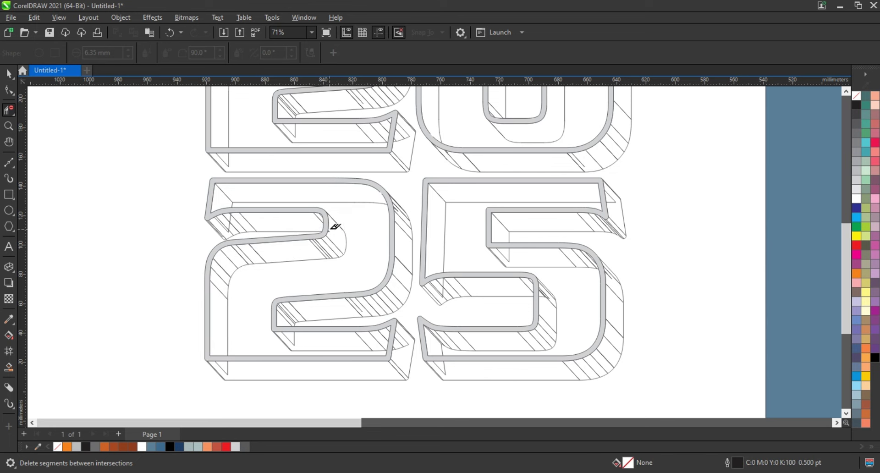
pyautogui.moveTo(339, 235)
pyautogui.mouseDown()
pyautogui.moveTo(243, 250)
pyautogui.moveTo(220, 289)
pyautogui.mouseUp()
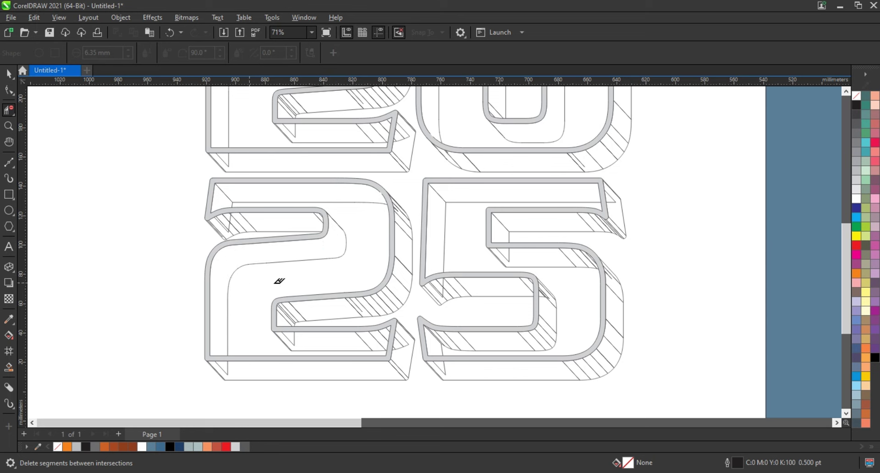
pyautogui.moveTo(592, 221); pyautogui.dragTo(640, 232)
# Step: Undo the last deletions, then fill the lower 2's top-left triangle and left band blue
pyautogui.hotkey('ctrl', 'z')
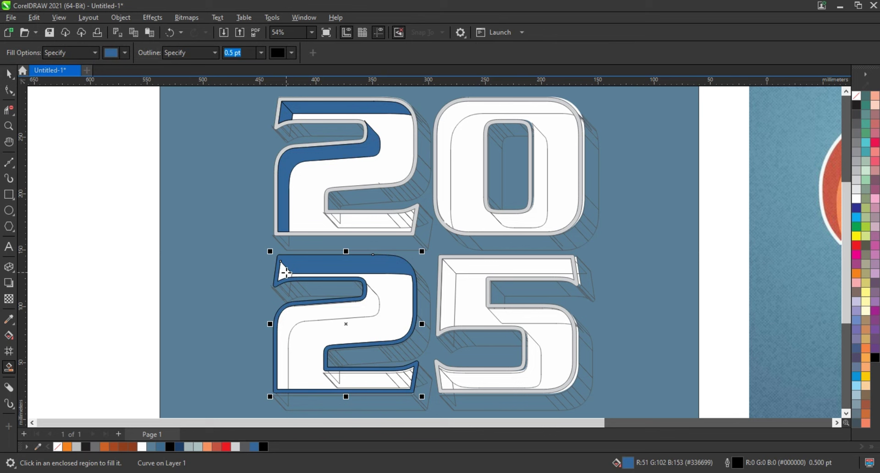
pyautogui.hotkey('ctrl', 'z')
pyautogui.click(286, 271)
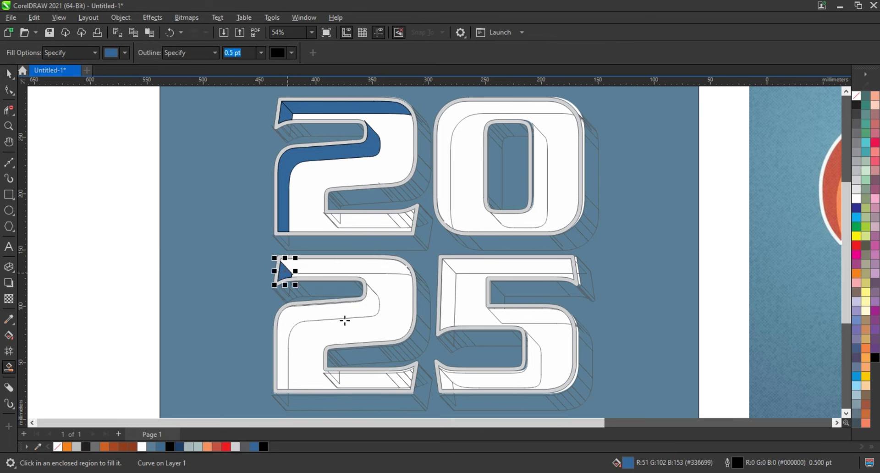
pyautogui.click(305, 313)
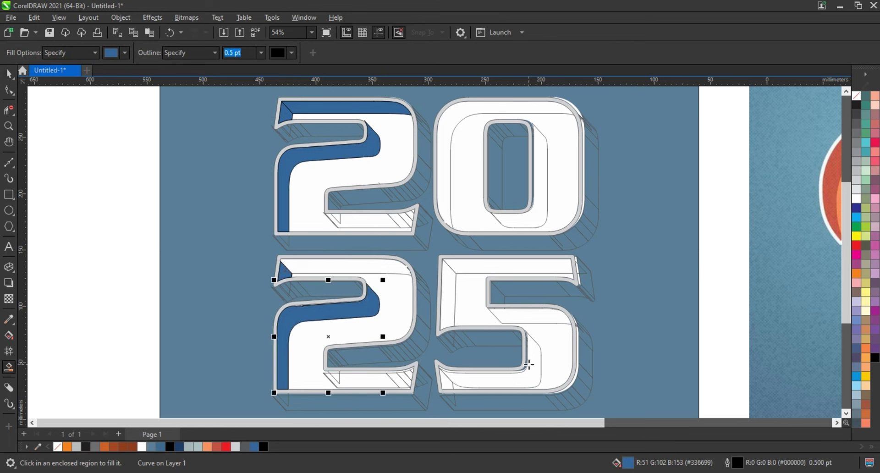
# Step: Fill the 5's inner, bottom-left, left and top bands with the same #336699 blue
pyautogui.click(530, 365)
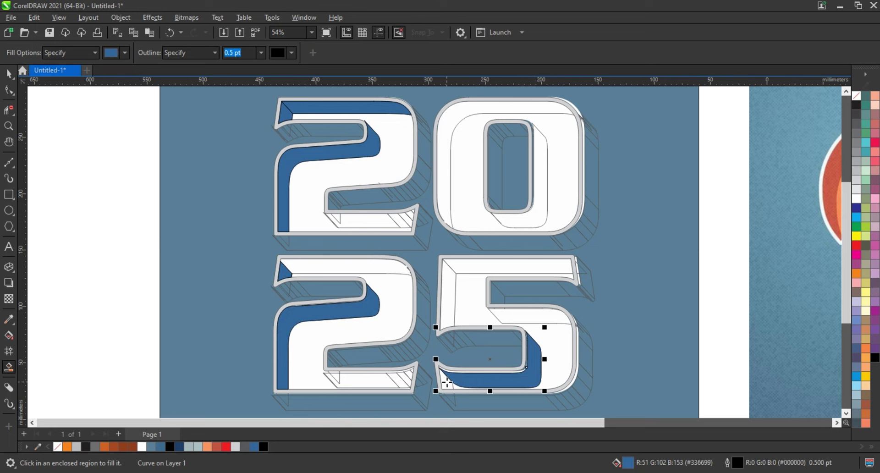
pyautogui.click(447, 381)
pyautogui.click(548, 318)
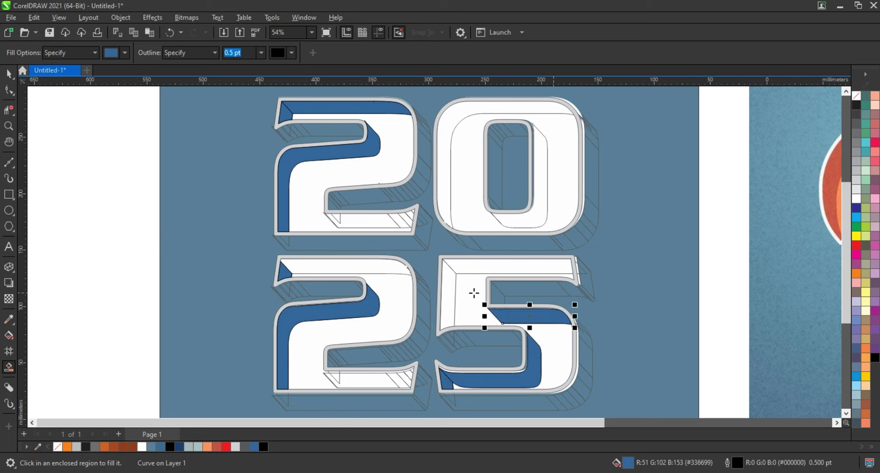
pyautogui.click(452, 293)
pyautogui.click(472, 267)
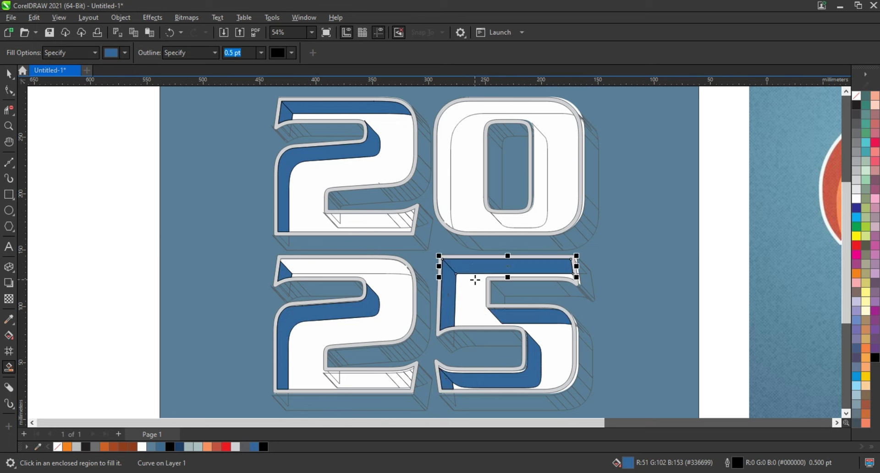
# Step: Fill the top band of the lower 2 blue as well
pyautogui.click(8, 91)
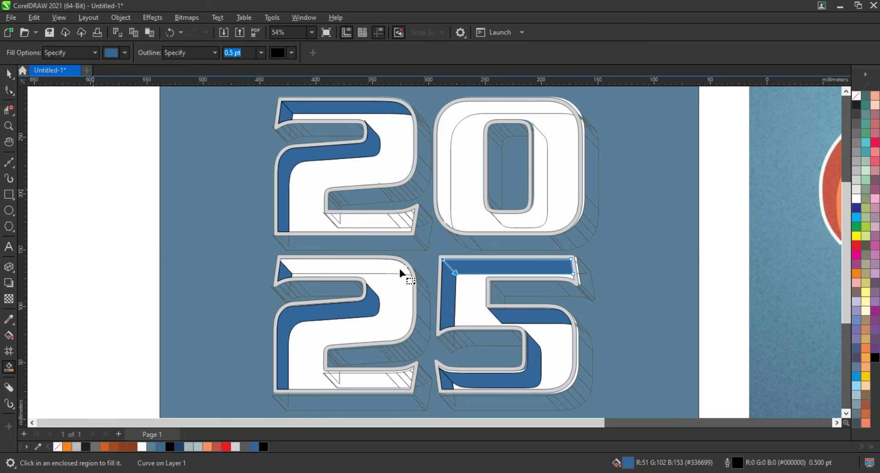
pyautogui.scroll(3, 406, 279)
pyautogui.click(261, 236)
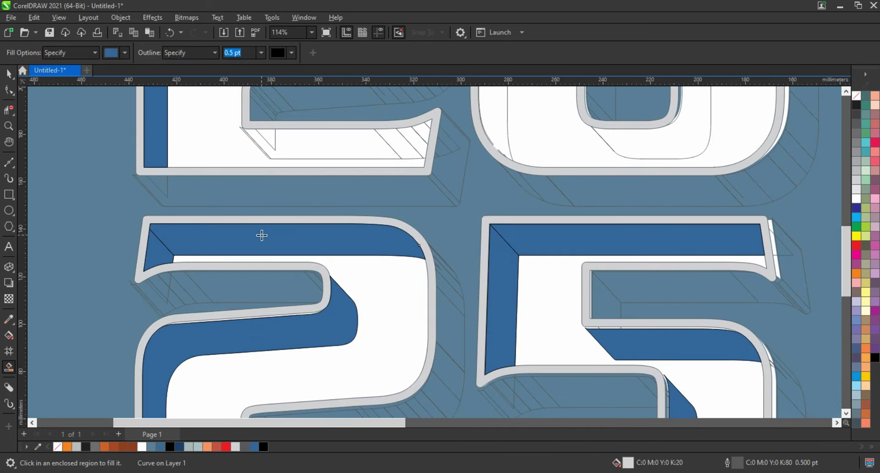
pyautogui.scroll(-3, 314, 250)
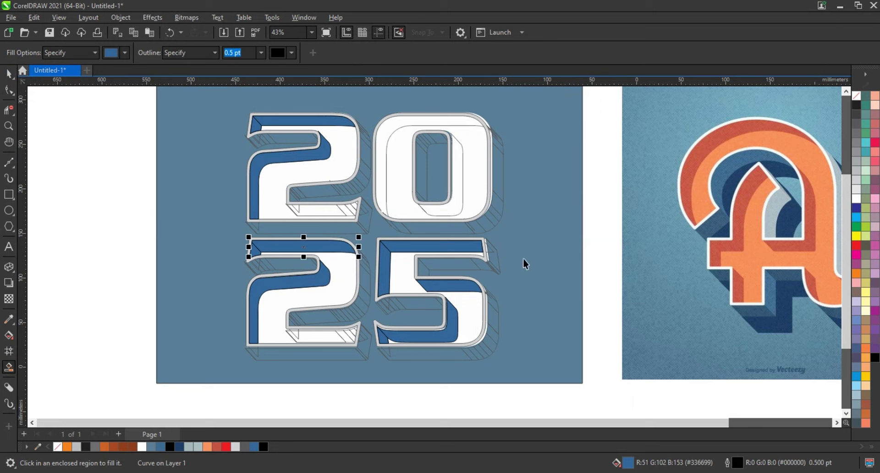
pyautogui.press('space')
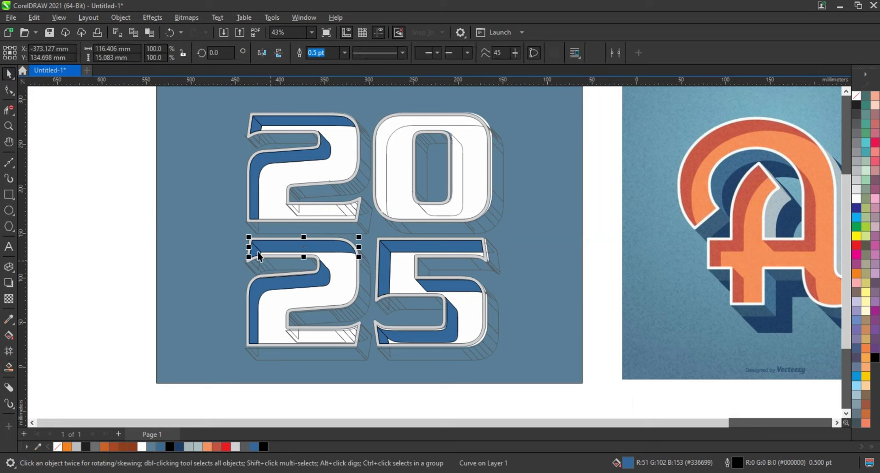
# Step: Select the blue side bands of both 2s and the 5, and group them
pyautogui.keyDown('shift'); pyautogui.click(275, 288); pyautogui.keyUp('shift')
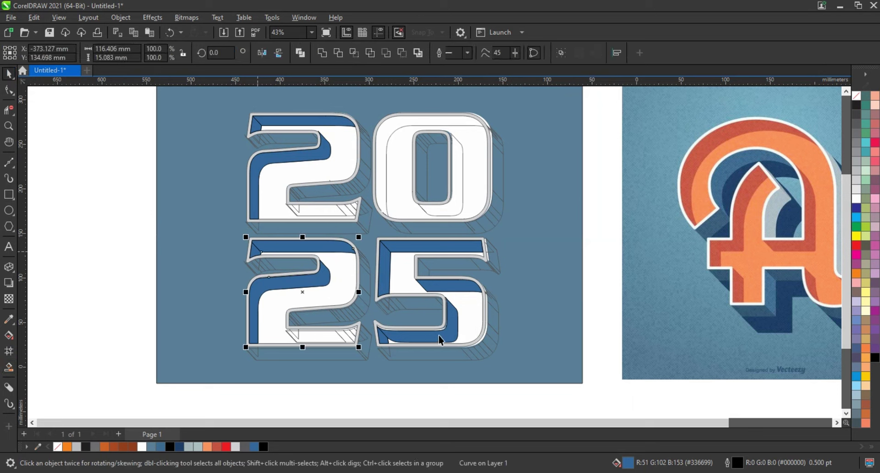
pyautogui.keyDown('shift'); pyautogui.click(440, 340); pyautogui.keyUp('shift')
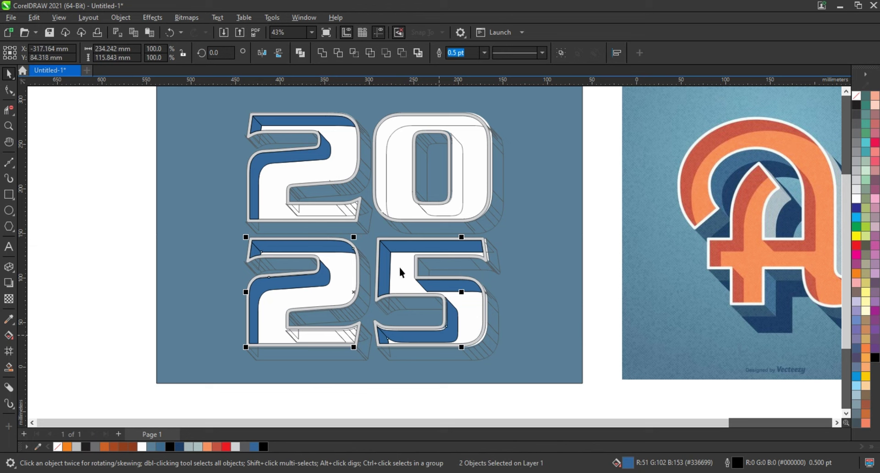
pyautogui.keyDown('shift'); pyautogui.click(399, 250); pyautogui.keyUp('shift')
pyautogui.keyDown('shift'); pyautogui.click(433, 279); pyautogui.keyUp('shift')
pyautogui.keyDown('shift'); pyautogui.click(424, 253); pyautogui.keyUp('shift')
pyautogui.keyDown('shift'); pyautogui.click(307, 161); pyautogui.keyUp('shift')
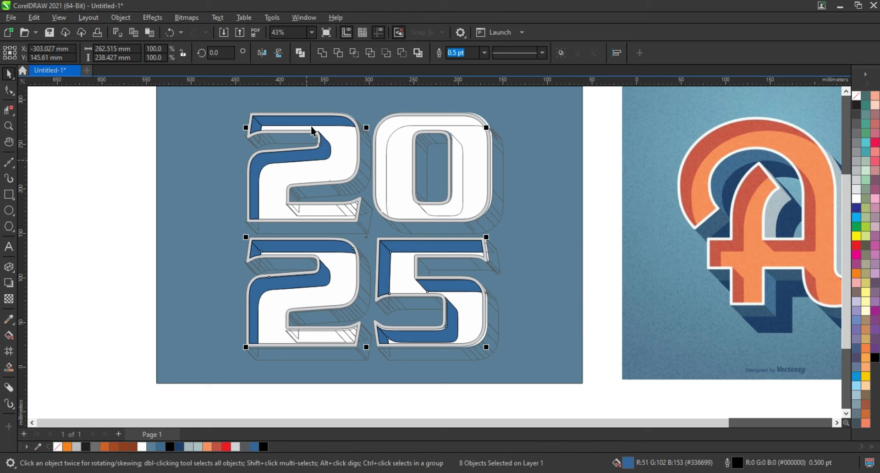
pyautogui.keyDown('shift'); pyautogui.click(258, 128); pyautogui.keyUp('shift')
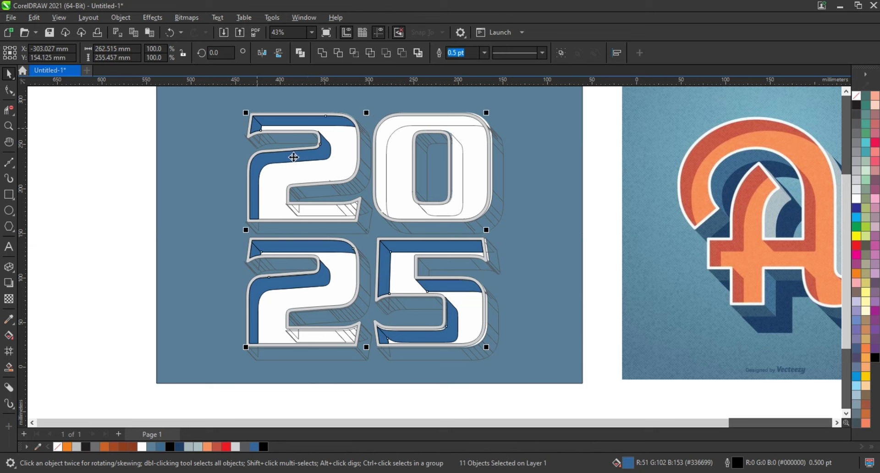
pyautogui.hotkey('ctrl', 'g')
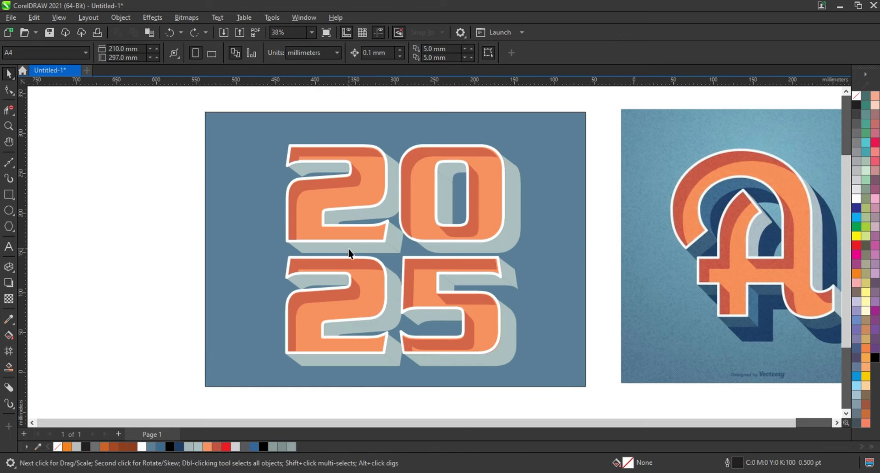
# Step: Select the grey extruded side pieces of both 2s and the 5 together
pyautogui.click(349, 248)
pyautogui.keyDown('shift'); pyautogui.click(315, 171); pyautogui.keyUp('shift')
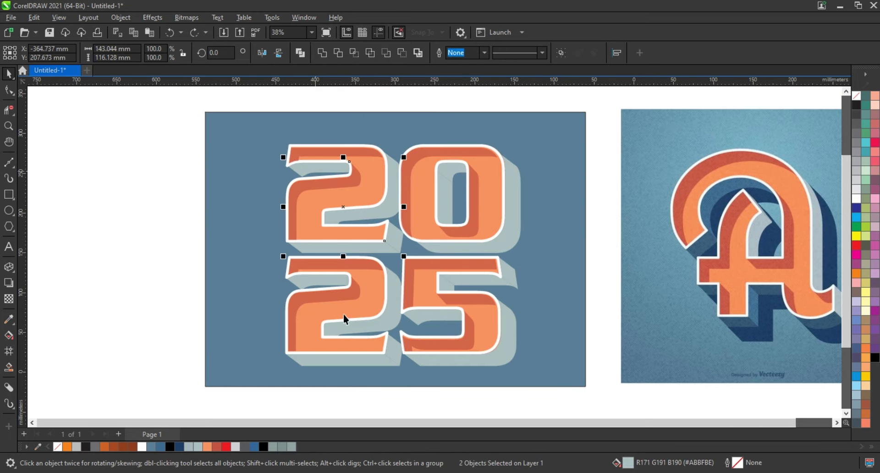
pyautogui.keyDown('shift'); pyautogui.click(321, 282); pyautogui.keyUp('shift')
pyautogui.keyDown('shift'); pyautogui.click(356, 369); pyautogui.keyUp('shift')
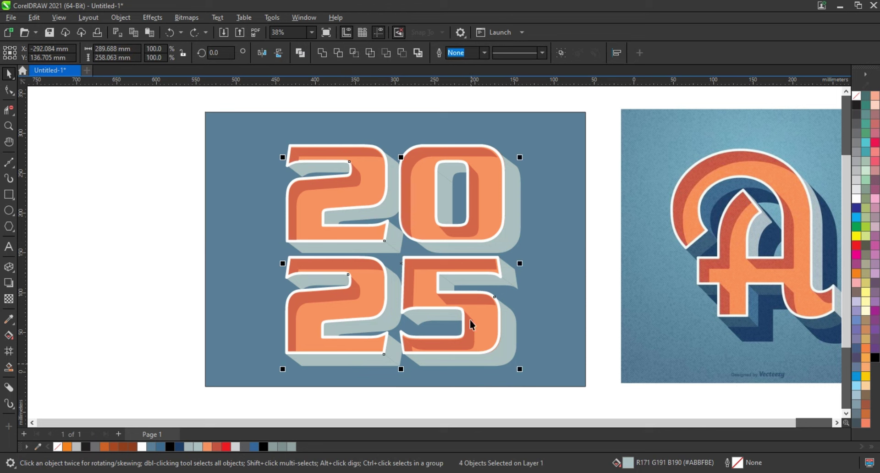
pyautogui.keyDown('shift'); pyautogui.click(464, 286); pyautogui.keyUp('shift')
# Step: Darken the grey extruded sides of all four digits from #ABBFBE to grey-blue #819695
pyautogui.keyDown('shift'); pyautogui.click(465, 189); pyautogui.keyUp('shift')
pyautogui.click(8, 335)
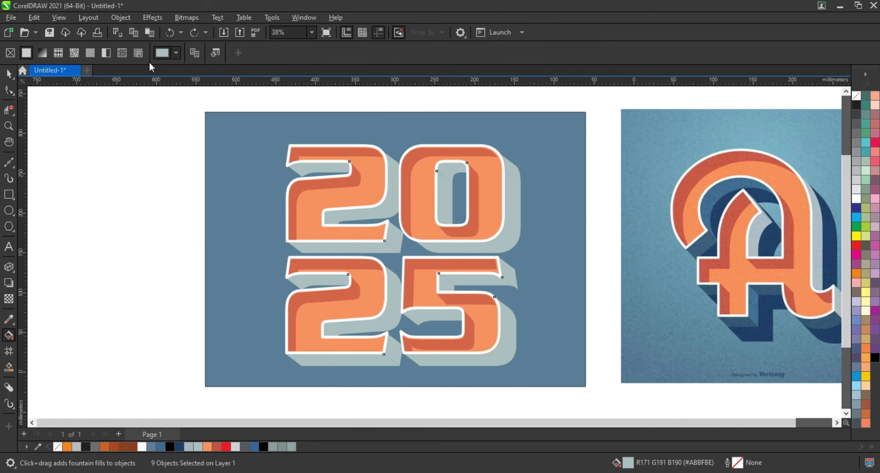
pyautogui.click(176, 53)
pyautogui.click(165, 75)
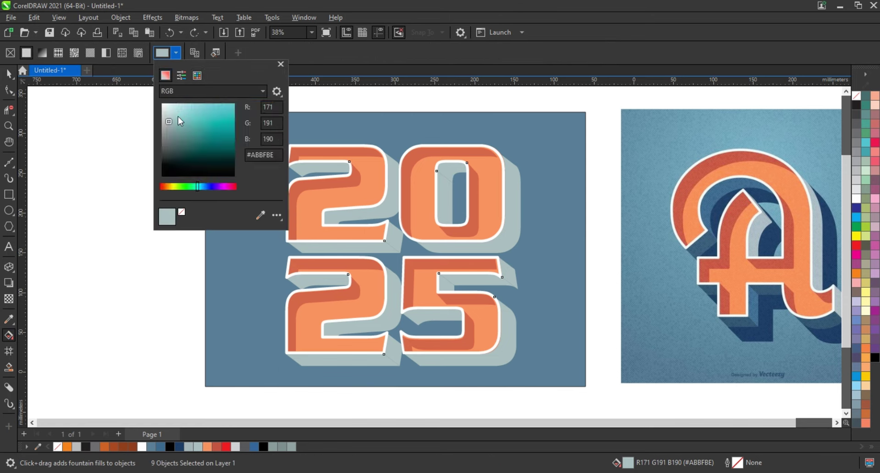
pyautogui.moveTo(169, 121); pyautogui.dragTo(172, 132)
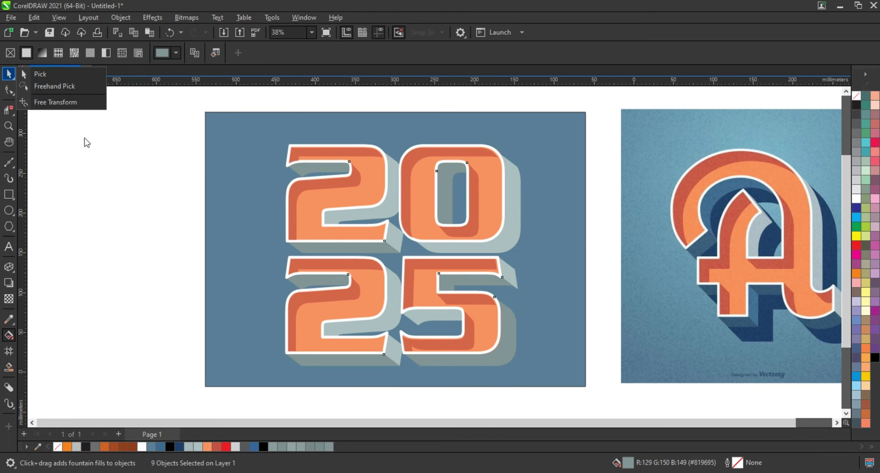
pyautogui.click(69, 129)
pyautogui.click(9, 73)
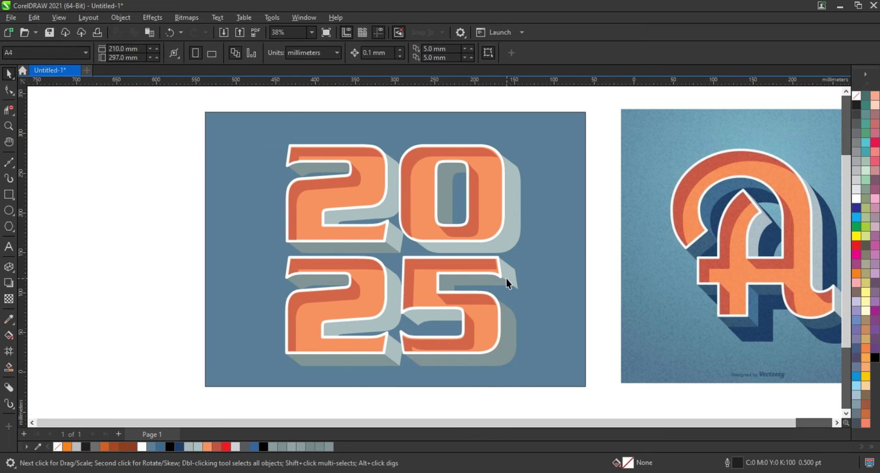
# Step: Extrude the orange 2025 faces shallowly toward the lower right using a different extrusion type
pyautogui.click(492, 223)
pyautogui.click(9, 267)
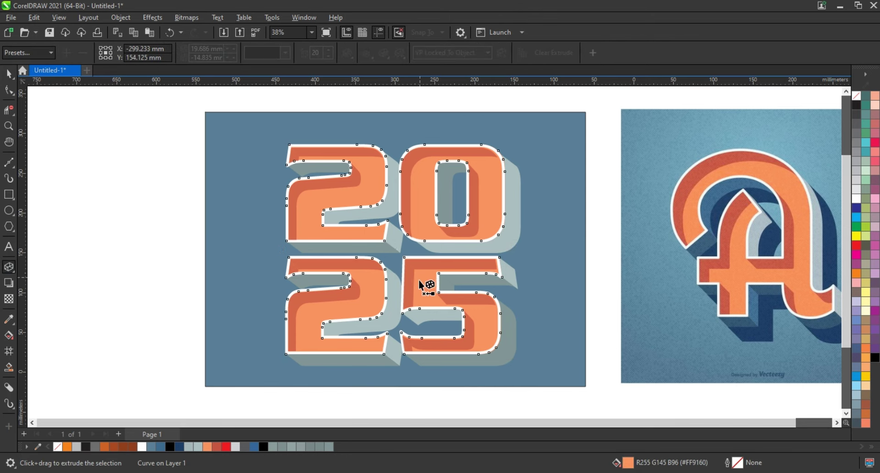
pyautogui.moveTo(420, 294); pyautogui.dragTo(540, 383)
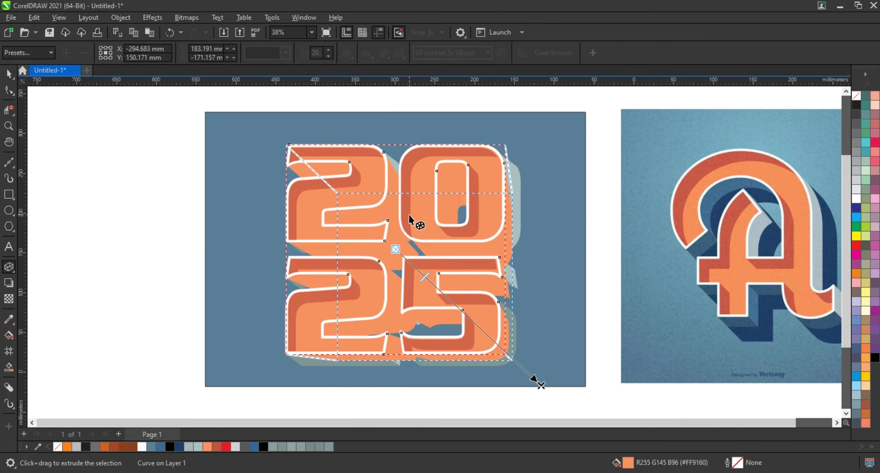
pyautogui.click(288, 53)
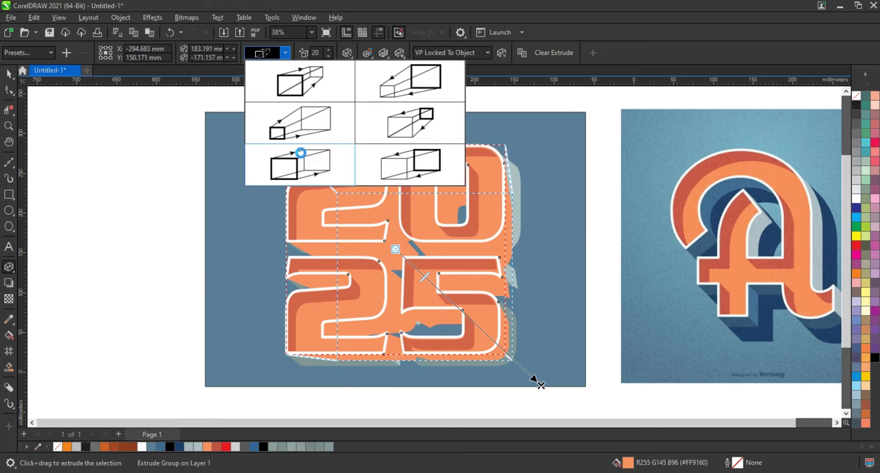
pyautogui.click(298, 158)
pyautogui.moveTo(537, 383)
pyautogui.mouseDown()
pyautogui.moveTo(412, 265)
pyautogui.moveTo(420, 275)
pyautogui.moveTo(420, 266)
pyautogui.mouseUp()
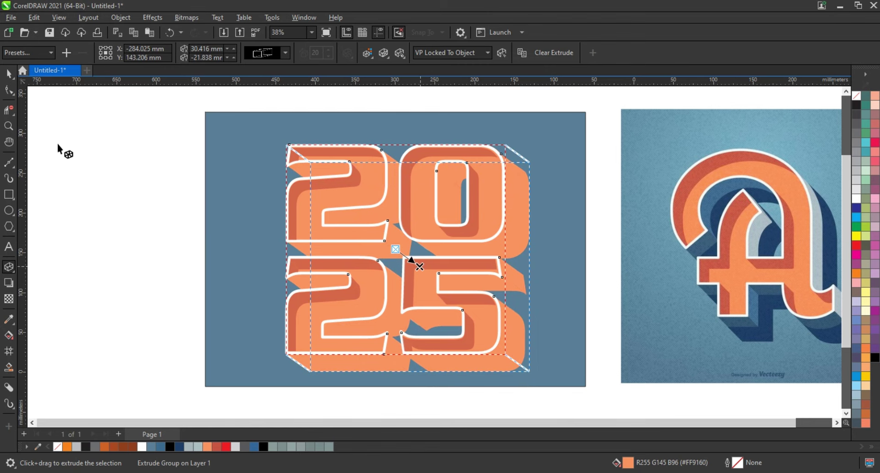
pyautogui.click(8, 73)
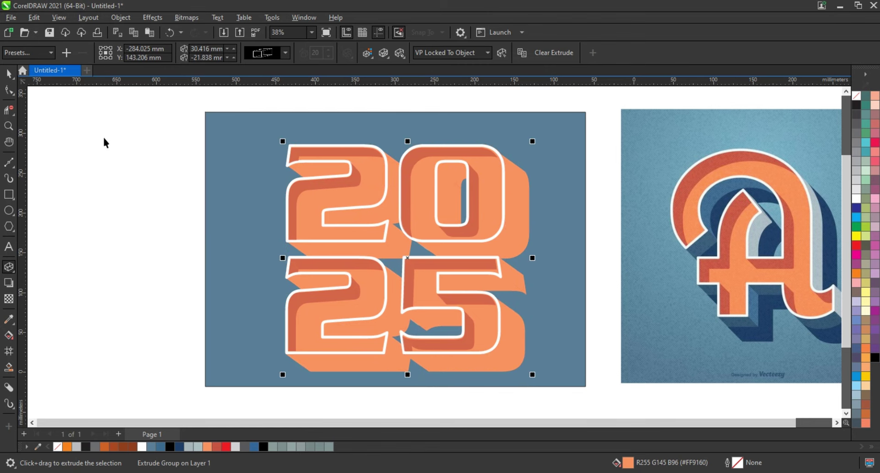
# Step: Colour the new extrusion solid black, undoing a trial Break Apart first
pyautogui.click(118, 19)
pyautogui.click(151, 269)
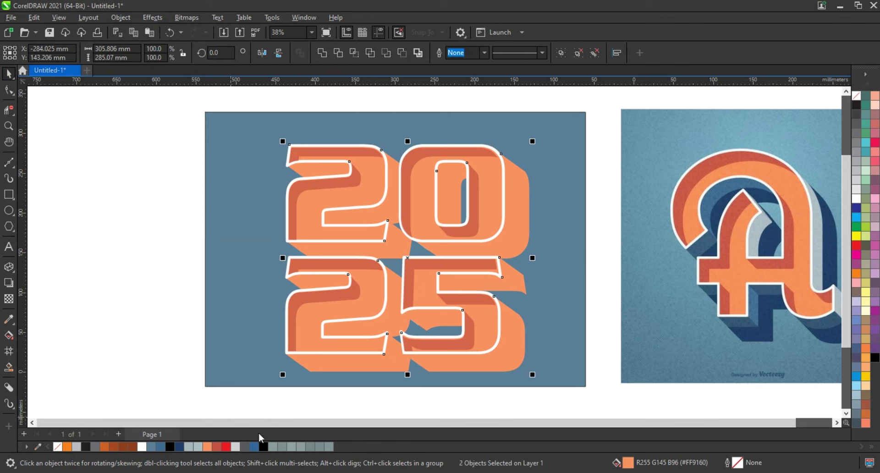
pyautogui.click(318, 446)
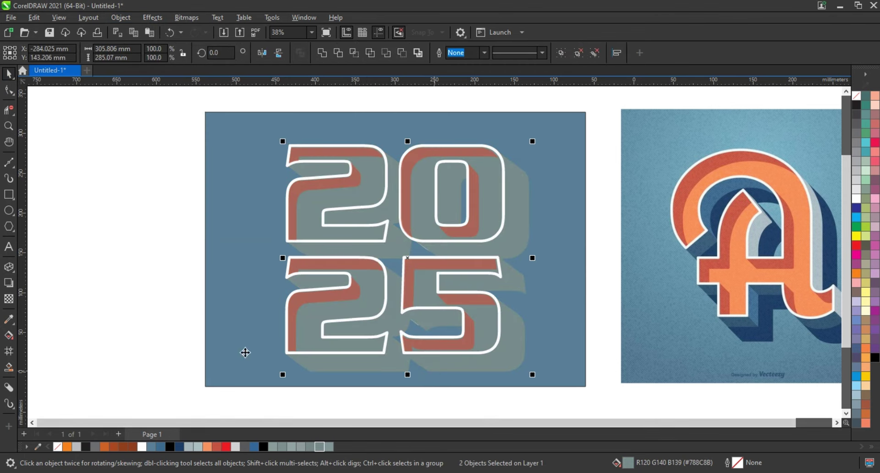
pyautogui.hotkey('ctrl', 'z')
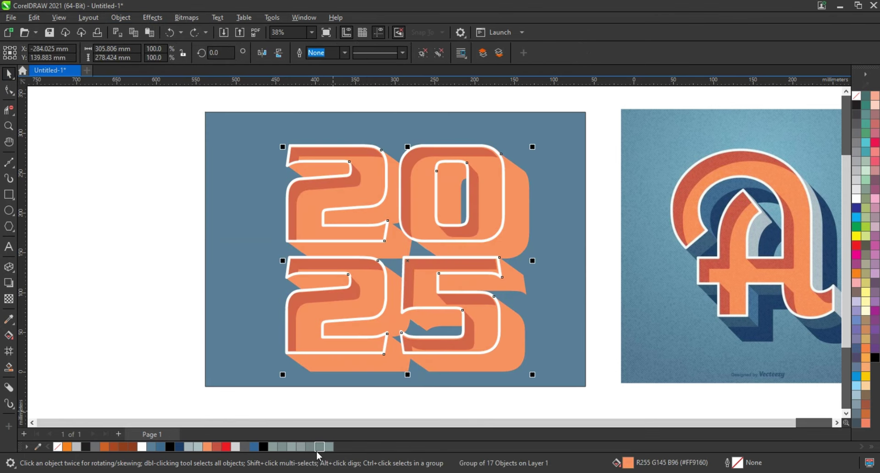
pyautogui.click(243, 447)
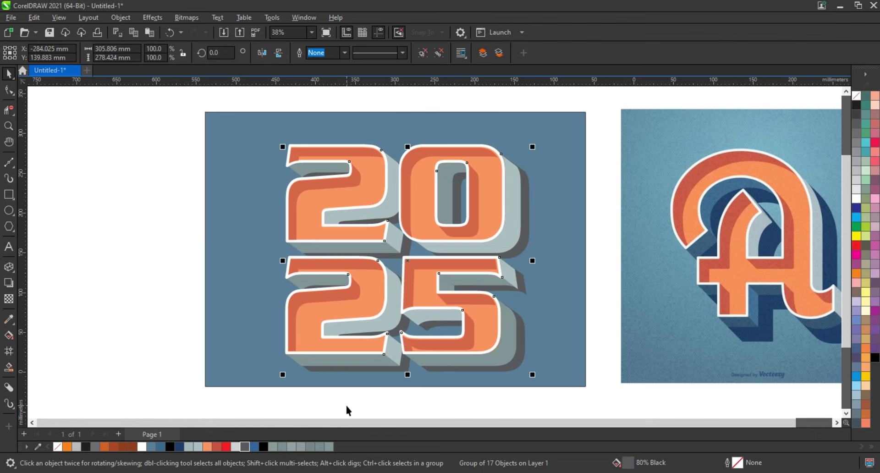
pyautogui.click(875, 358)
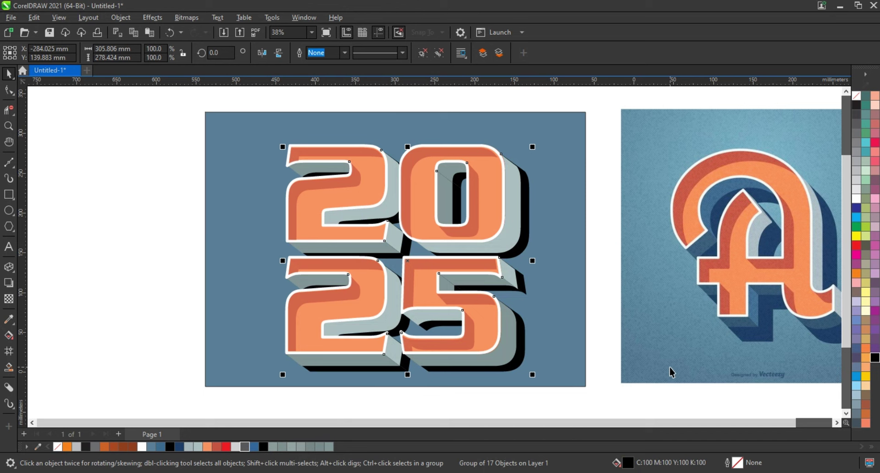
# Step: Nudge the black shadow slightly right and down with the arrow keys
pyautogui.press('Right')
pyautogui.press('Right')
pyautogui.press('Right')
pyautogui.press('Down')
pyautogui.press('Down')
pyautogui.press('Down')
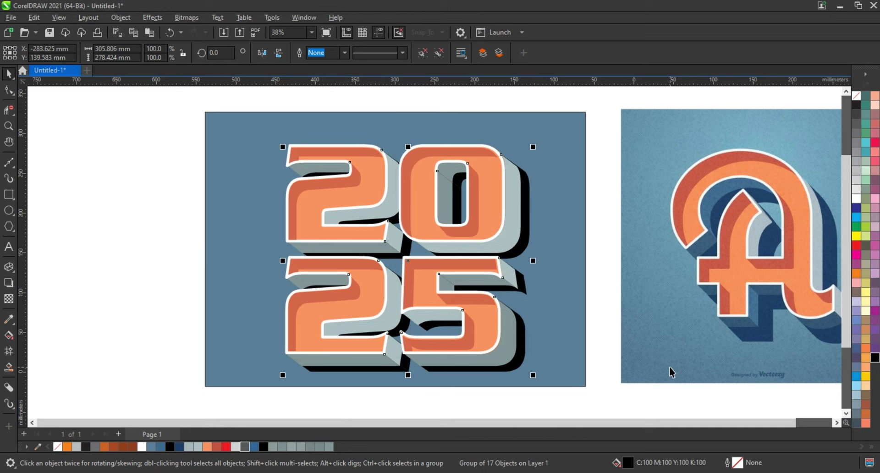
pyautogui.press('Down')
pyautogui.press('Down')
pyautogui.press('Right')
pyautogui.press('Right')
pyautogui.press('Right')
pyautogui.press('Down')
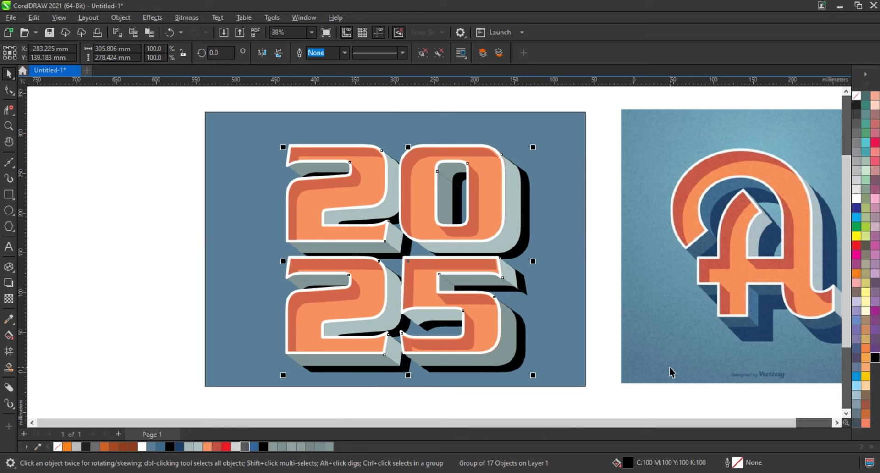
# Step: Make the black shadow about 70% transparent
pyautogui.click(9, 299)
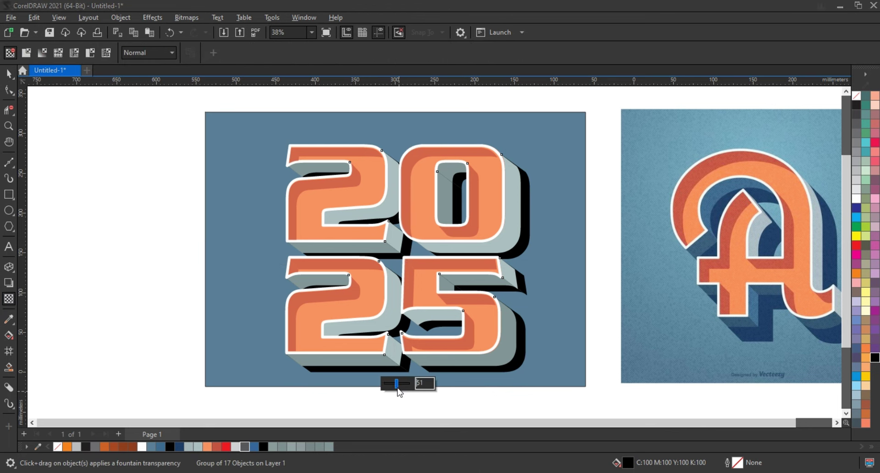
pyautogui.click(399, 385)
pyautogui.moveTo(399, 386); pyautogui.dragTo(403, 387)
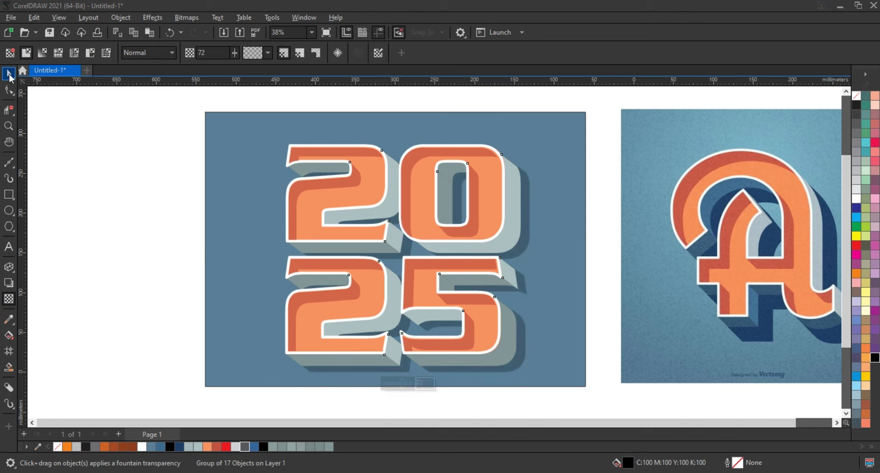
pyautogui.click(10, 73)
# Step: Move the whole 2025 artwork slightly up and left
pyautogui.moveTo(115, 138); pyautogui.dragTo(553, 387)
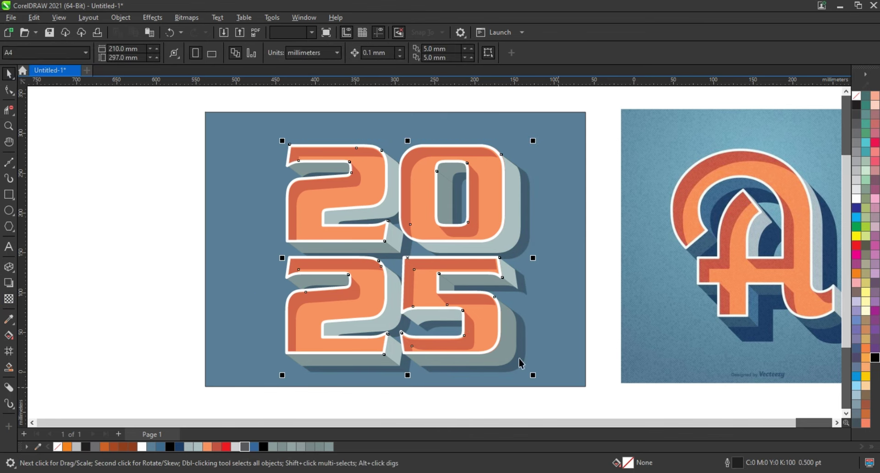
pyautogui.moveTo(521, 363)
pyautogui.mouseDown()
pyautogui.moveTo(515, 354)
pyautogui.moveTo(534, 373)
pyautogui.mouseUp()
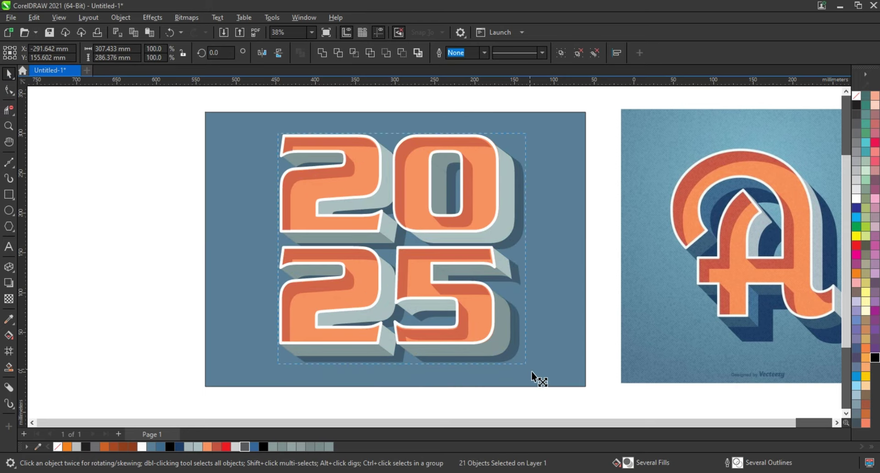
pyautogui.click(196, 326)
# Step: Shade the blue background rectangle darker with a palette swatch
pyautogui.scroll(-1, 214, 324)
pyautogui.click(514, 246)
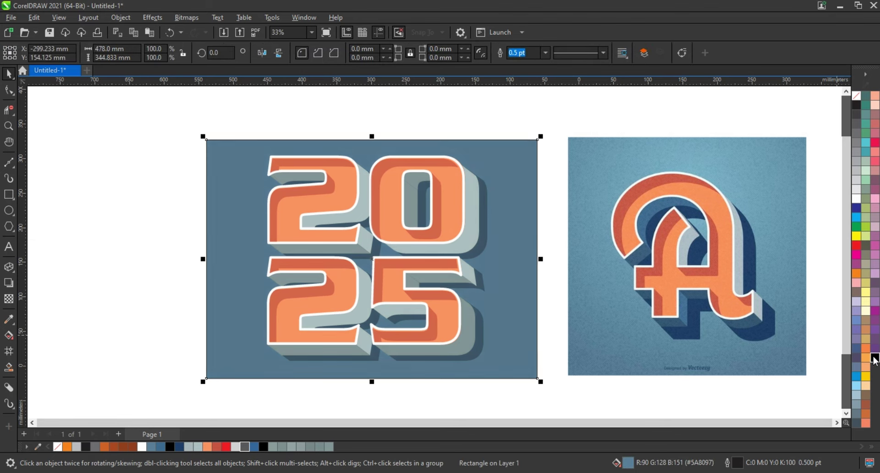
pyautogui.keyDown('ctrl'); pyautogui.click(875, 358); pyautogui.keyUp('ctrl')
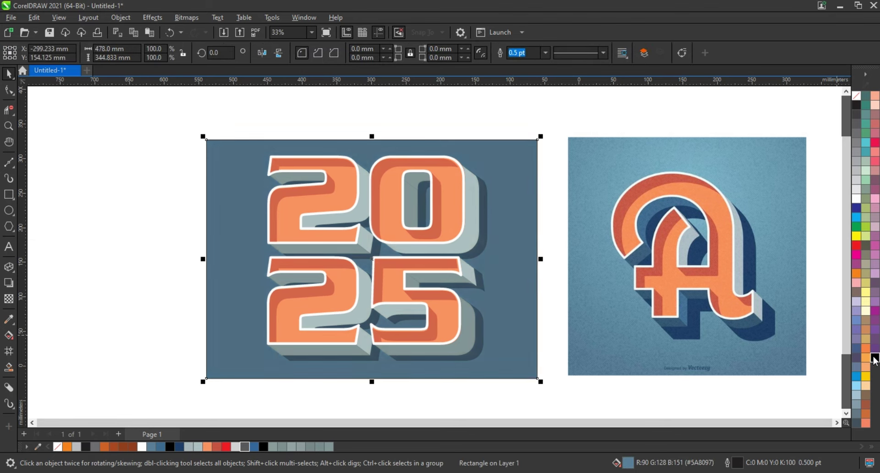
pyautogui.click(165, 237)
pyautogui.click(8, 126)
# Step: Marquee-zoom onto the finished 2025 lettering, then return to the Pick tool
pyautogui.moveTo(238, 128)
pyautogui.mouseDown()
pyautogui.moveTo(467, 340)
pyautogui.moveTo(525, 370)
pyautogui.mouseUp()
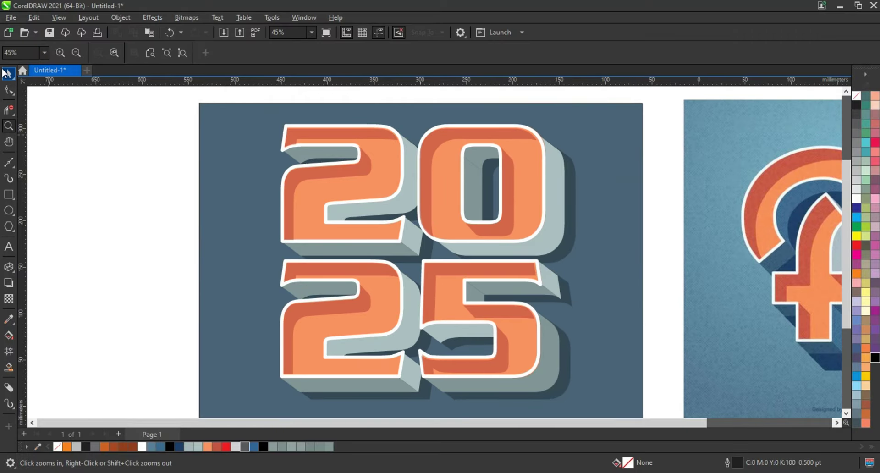
pyautogui.click(9, 73)
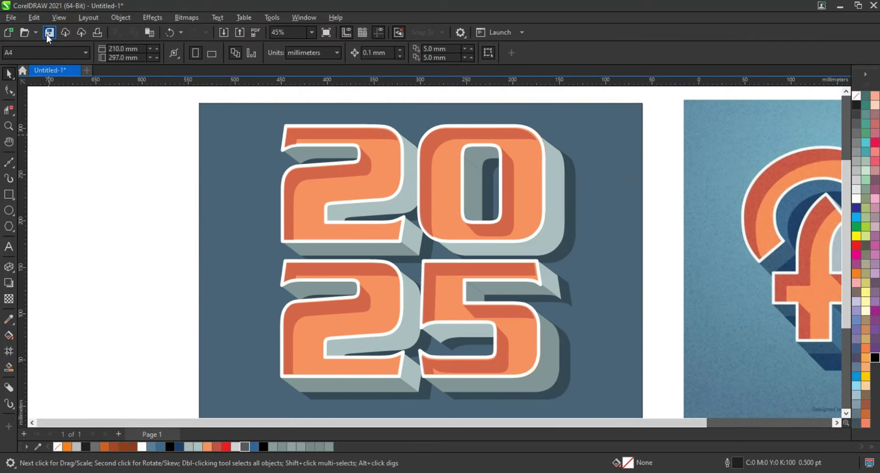